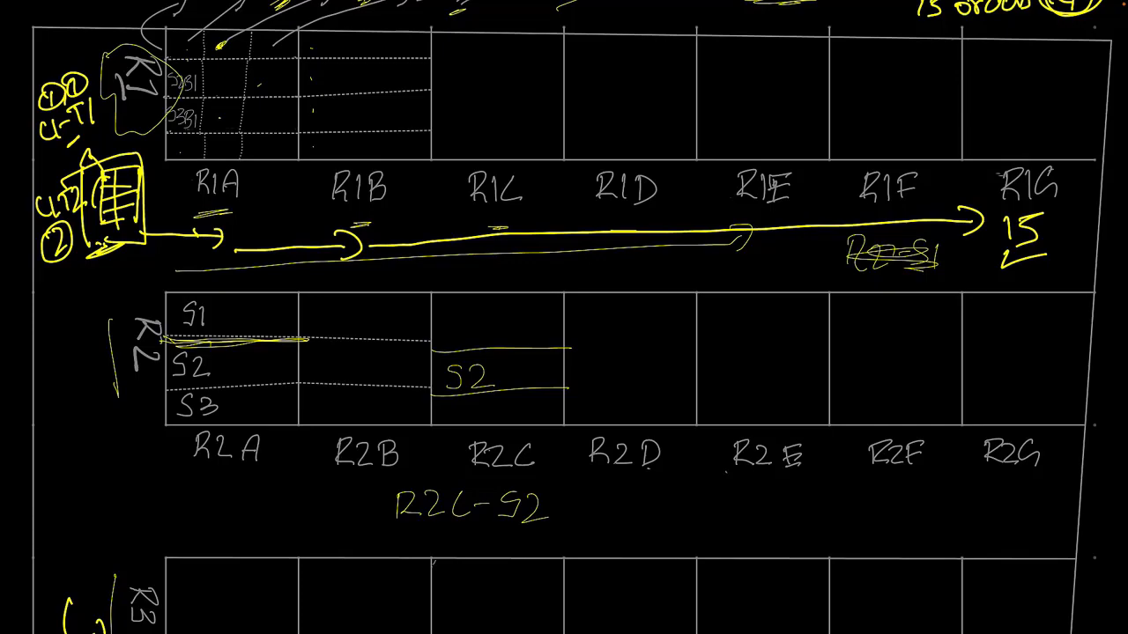
# Step: Review the warehouse layout sketch, comparing the R1, R2 and R3 rack locations with the tote diagrams and purchase-order labels
pyautogui.scroll(-10, 564, 317)
pyautogui.scroll(-15, 563, 317)
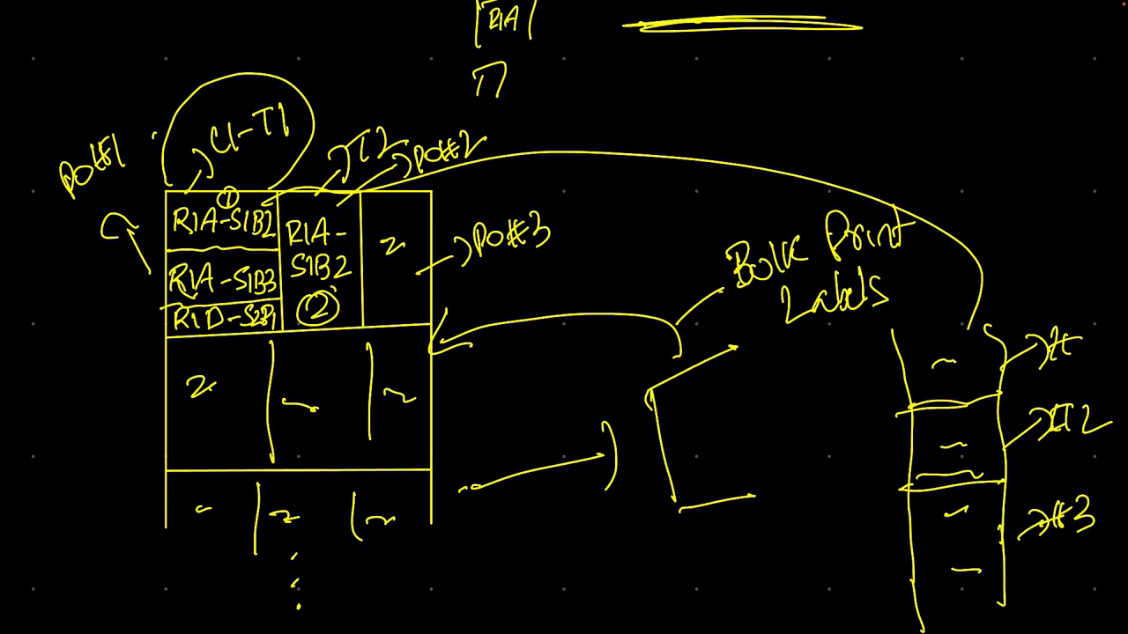
pyautogui.scroll(-2, 563, 317)
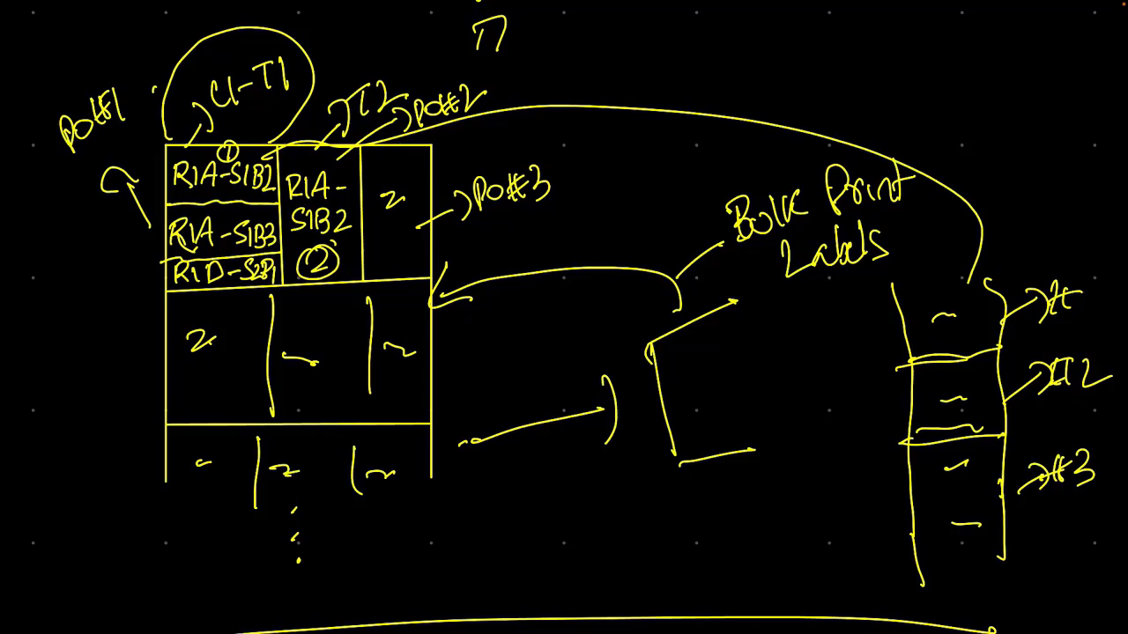
pyautogui.scroll(20, 563, 318)
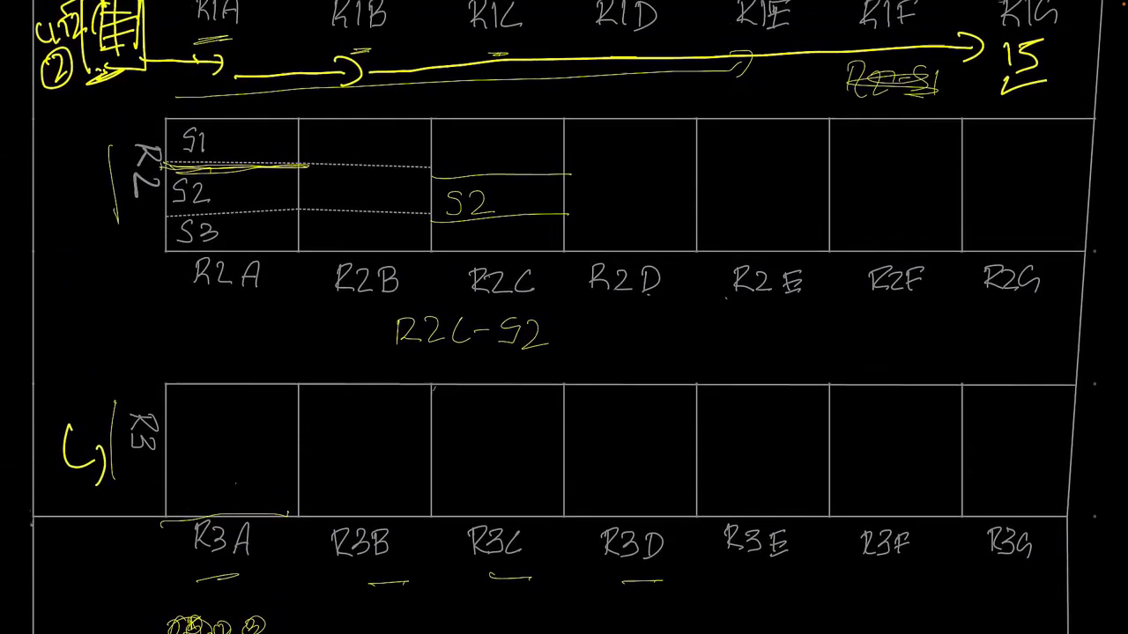
pyautogui.scroll(12, 564, 317)
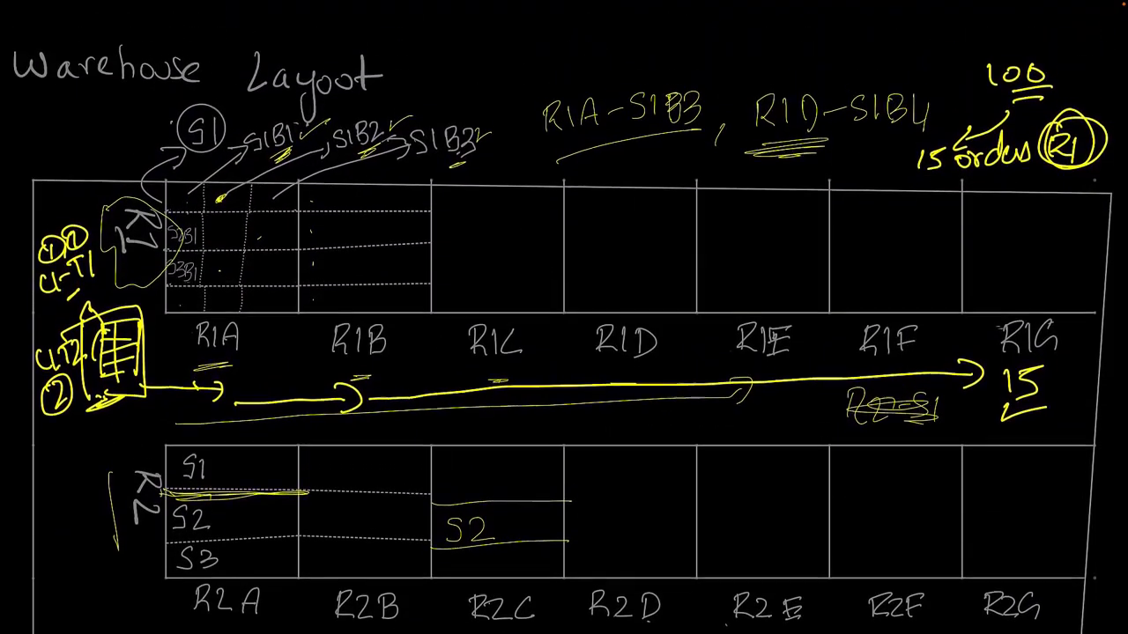
pyautogui.scroll(2, 564, 317)
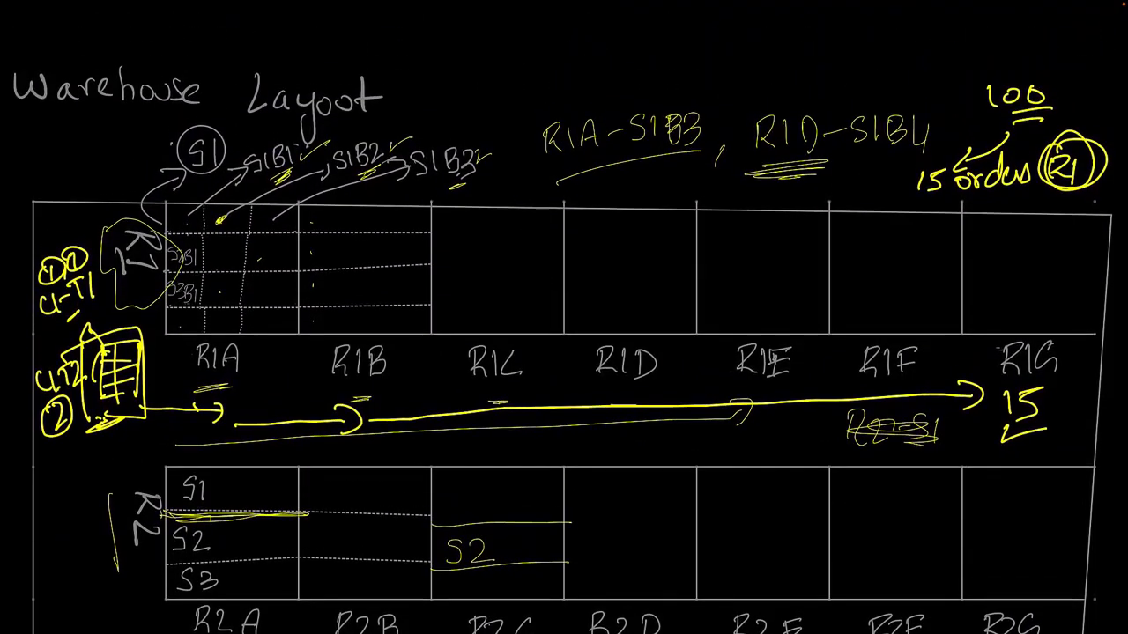
pyautogui.scroll(-5, 564, 317)
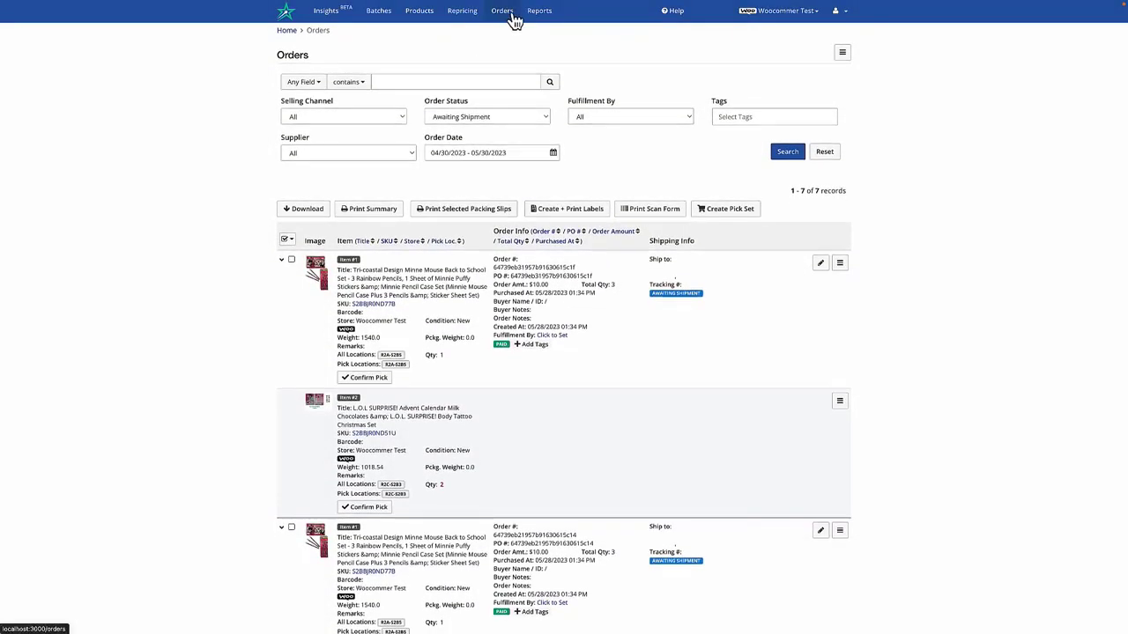
# Step: Examine the awaiting-shipment orders on the Orders page, checking the quantity and pick location of each item
pyautogui.scroll(-15, 462, 280)
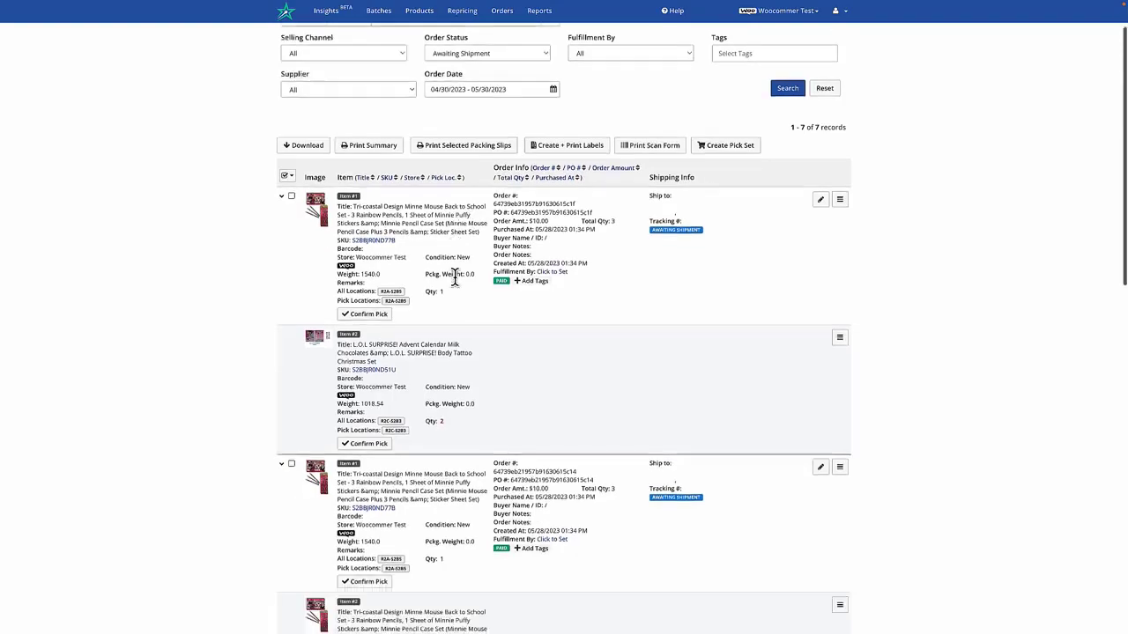
pyautogui.scroll(15, 457, 287)
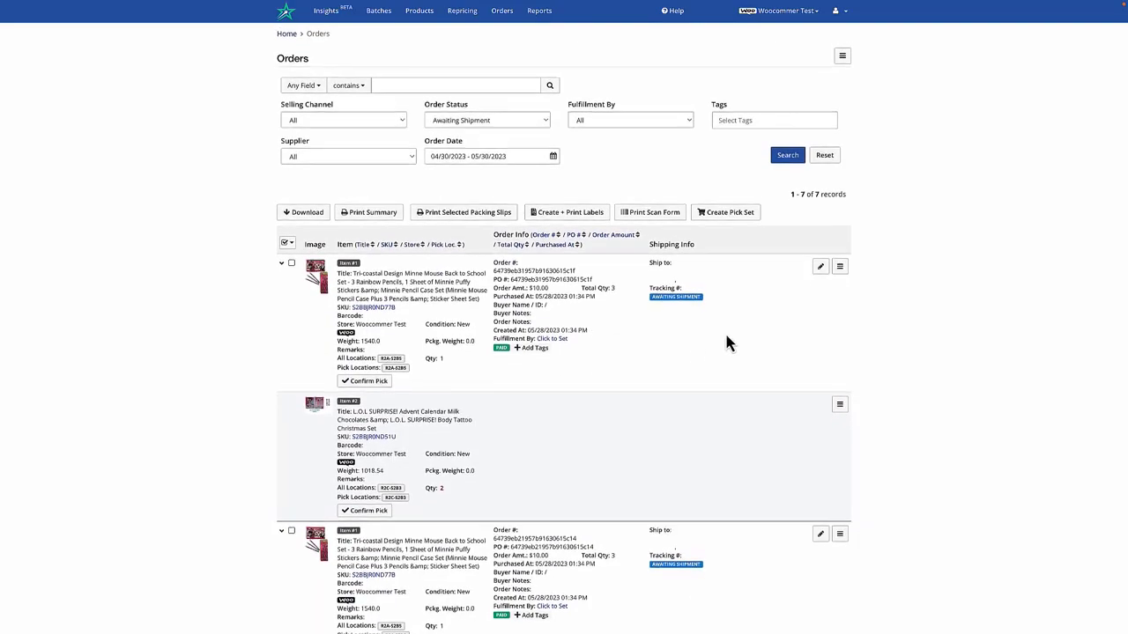
pyautogui.scroll(-15, 726, 342)
pyautogui.scroll(15, 727, 342)
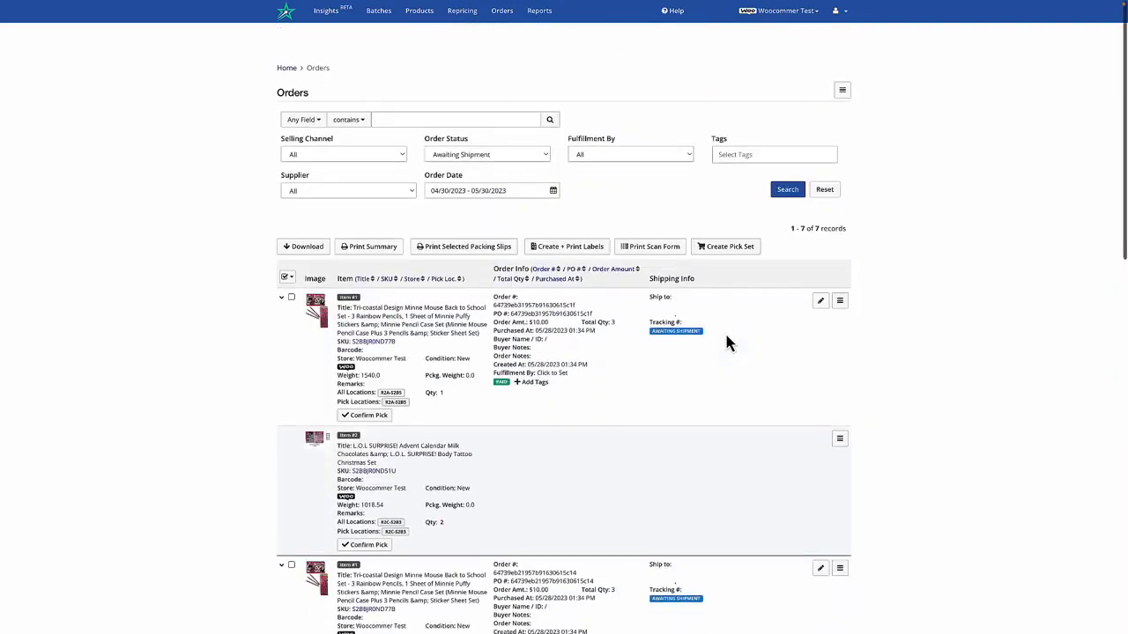
pyautogui.scroll(-2, 569, 368)
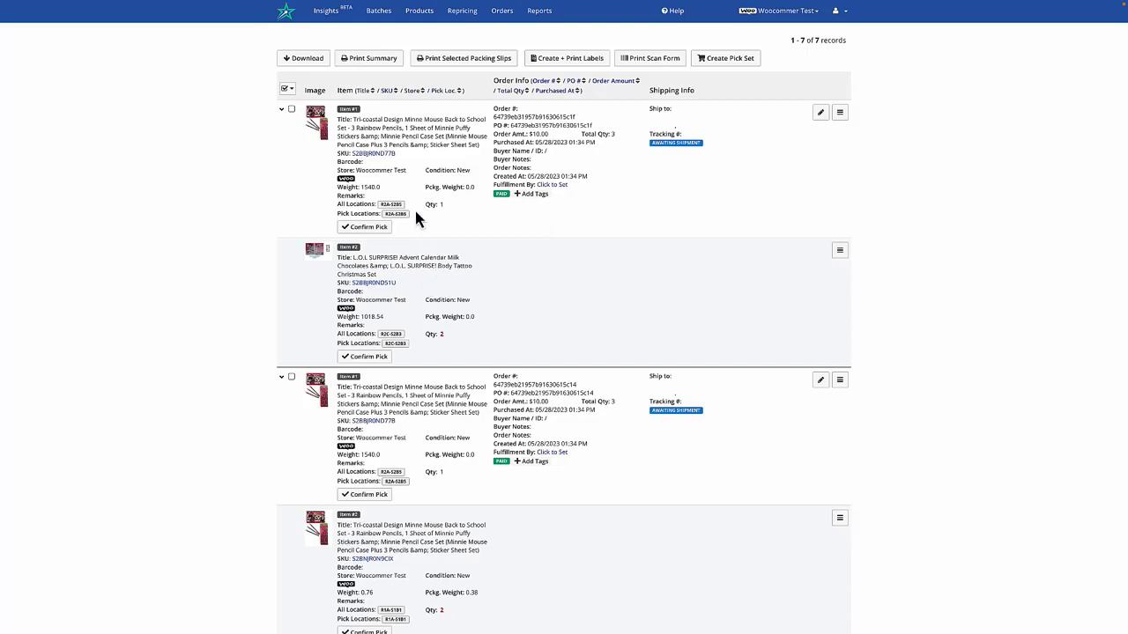
pyautogui.moveTo(384, 212); pyautogui.dragTo(408, 226)
pyautogui.click(408, 231)
pyautogui.moveTo(385, 213)
pyautogui.mouseDown()
pyautogui.moveTo(406, 219)
pyautogui.moveTo(397, 229)
pyautogui.mouseUp()
pyautogui.write('R2A-S2B6')
pyautogui.scroll(-2, 452, 254)
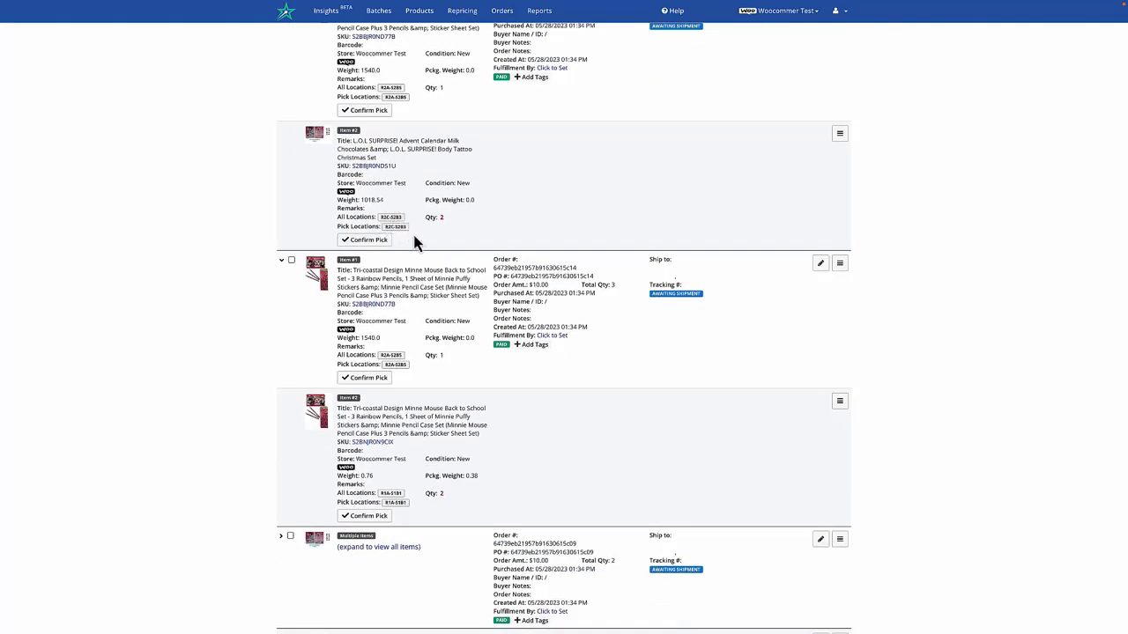
pyautogui.scroll(-1, 416, 247)
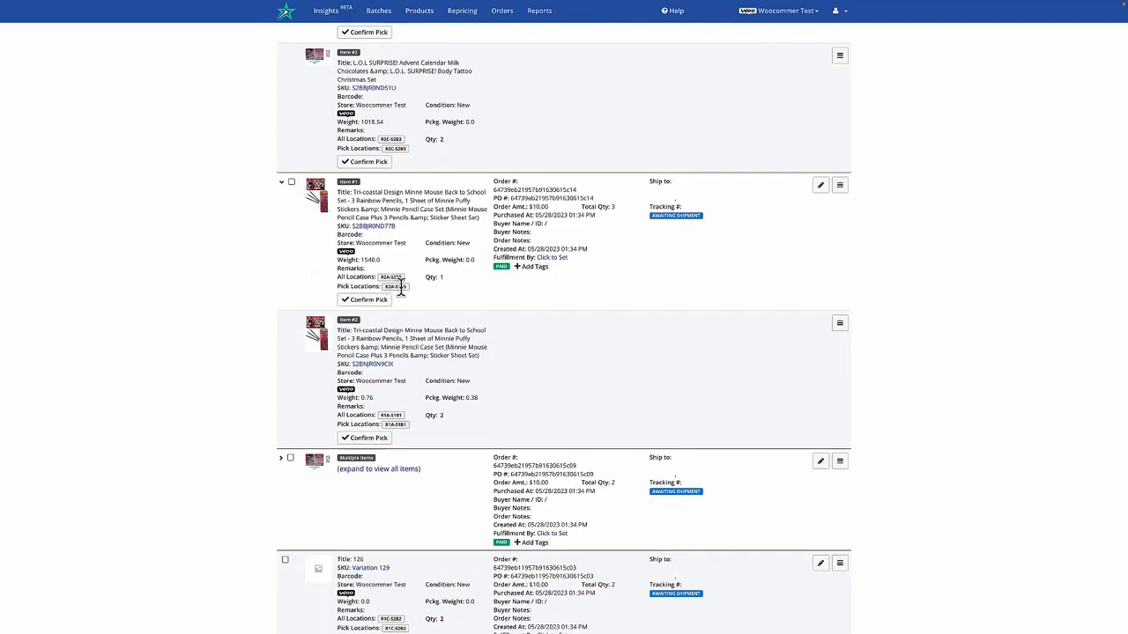
pyautogui.scroll(-2, 434, 284)
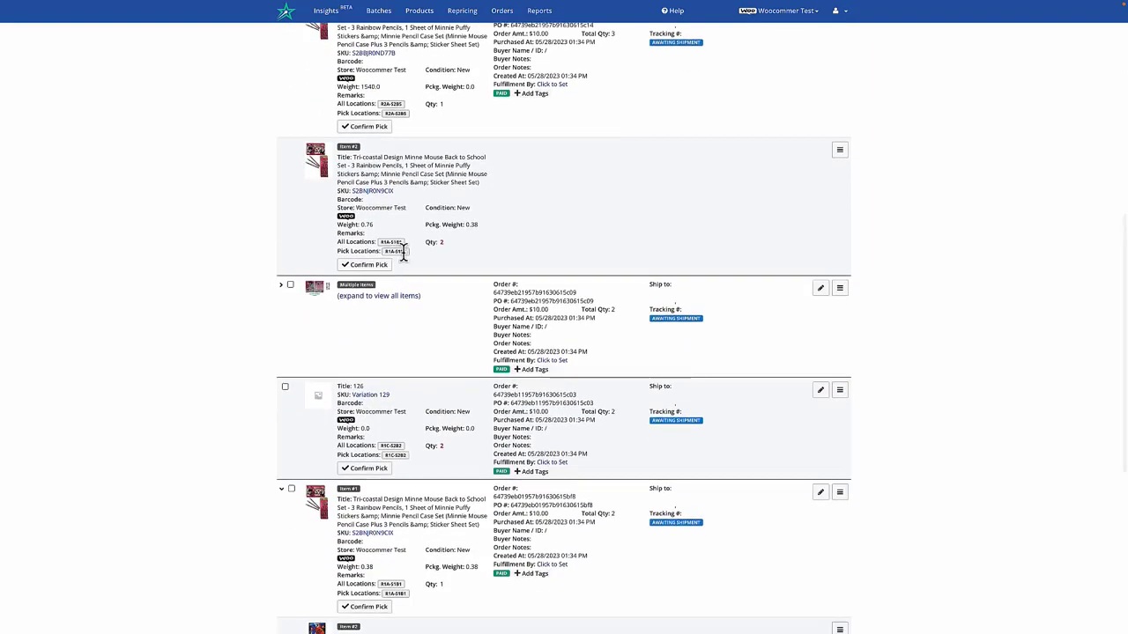
pyautogui.scroll(-4, 409, 277)
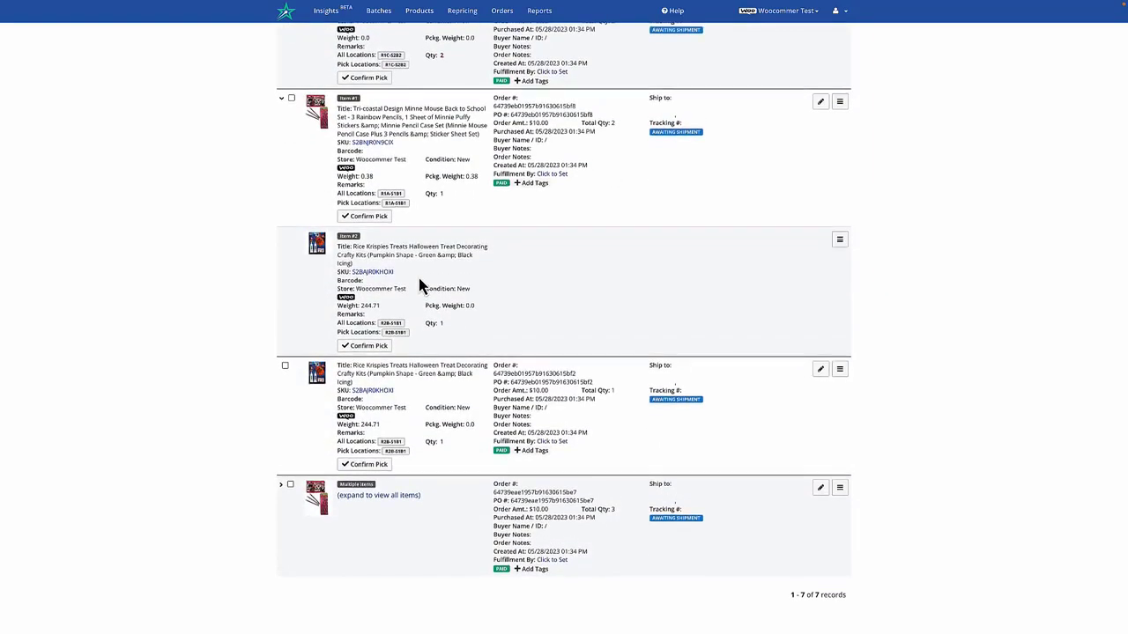
pyautogui.scroll(-1, 419, 285)
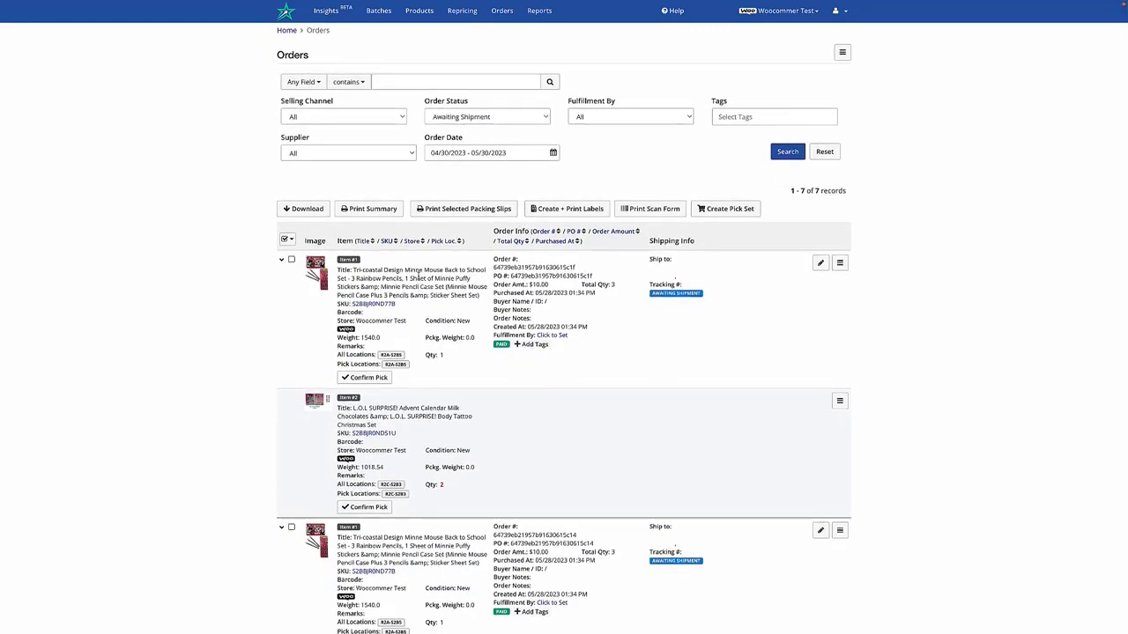
pyautogui.scroll(-1, 418, 278)
pyautogui.scroll(1, 419, 278)
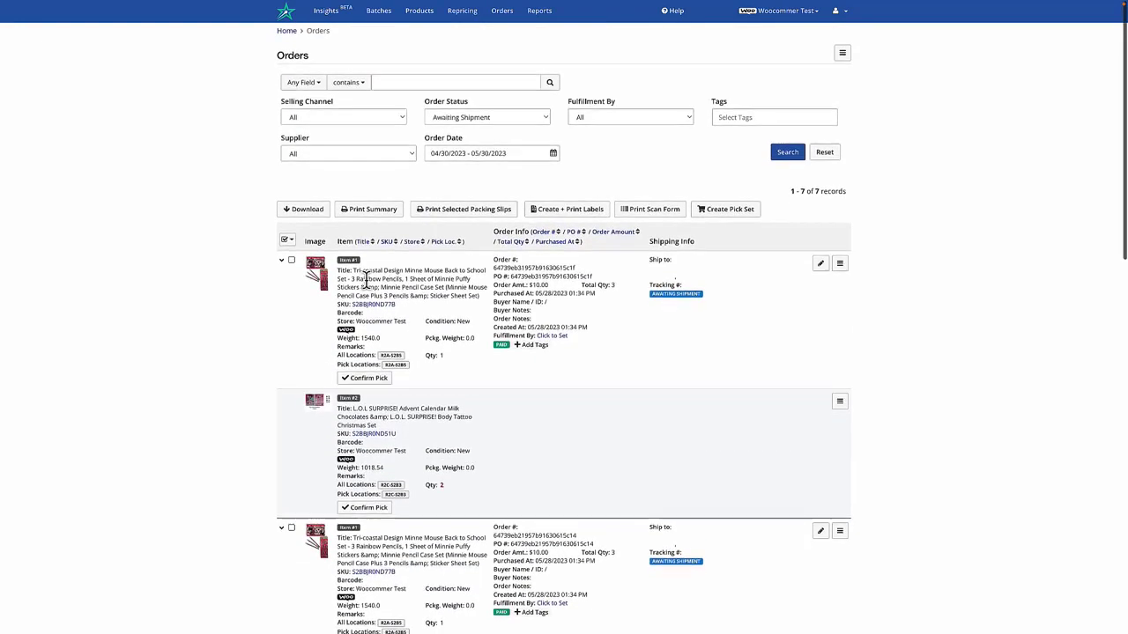
# Step: Go from Orders to Pick and Pack and bring up the form for a new pick set
pyautogui.click(843, 54)
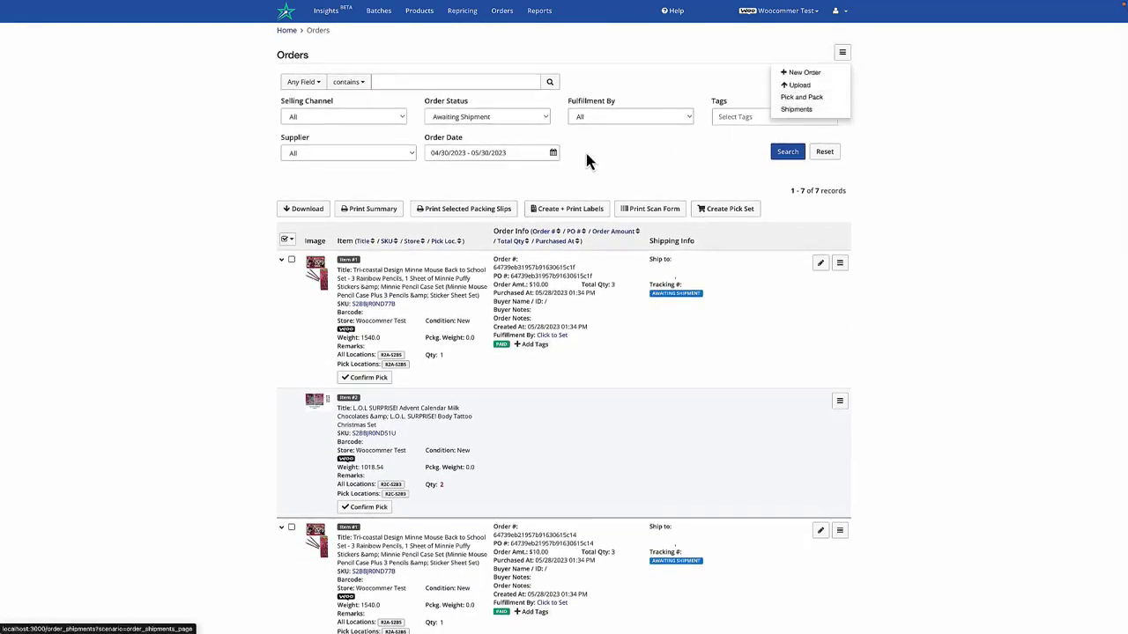
pyautogui.scroll(-5, 423, 189)
pyautogui.scroll(4, 513, 190)
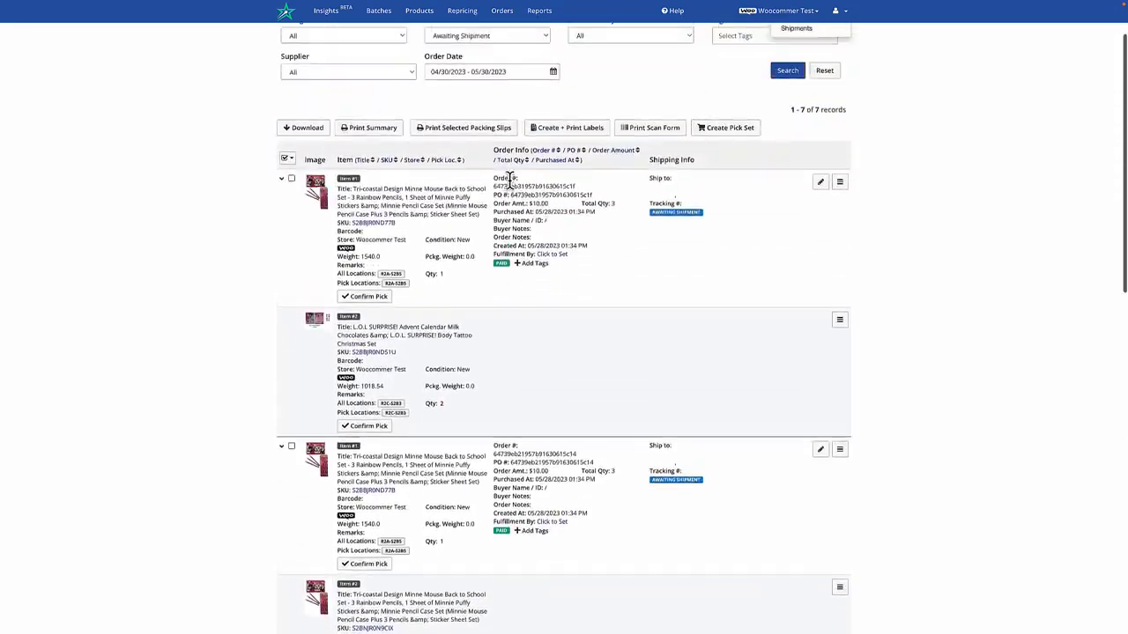
pyautogui.scroll(-5, 511, 188)
pyautogui.scroll(5, 511, 188)
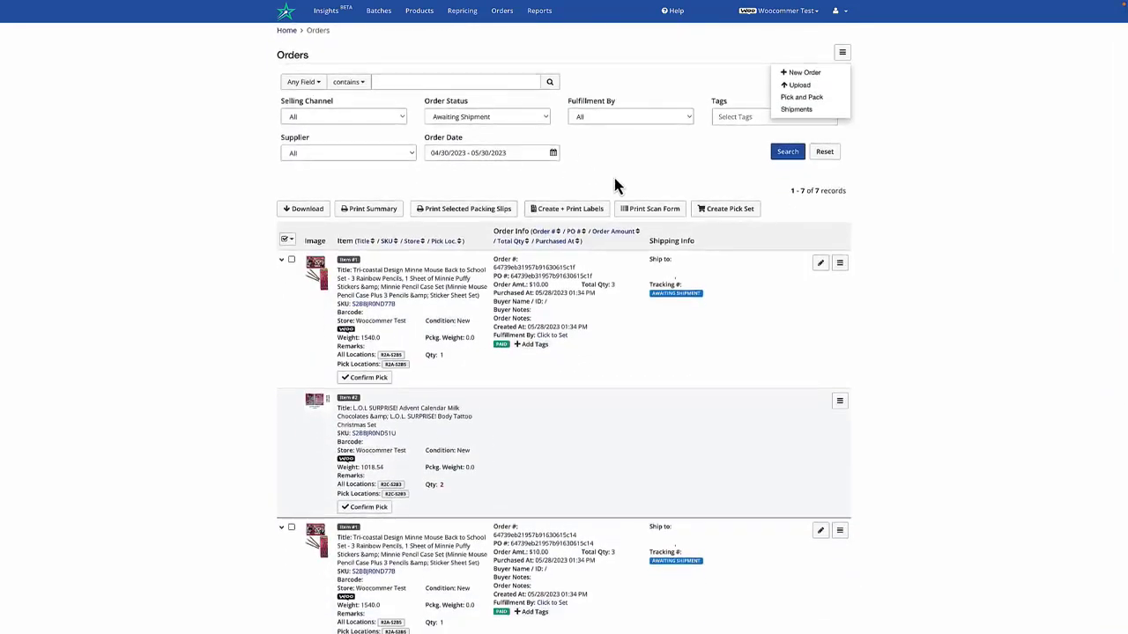
pyautogui.click(833, 98)
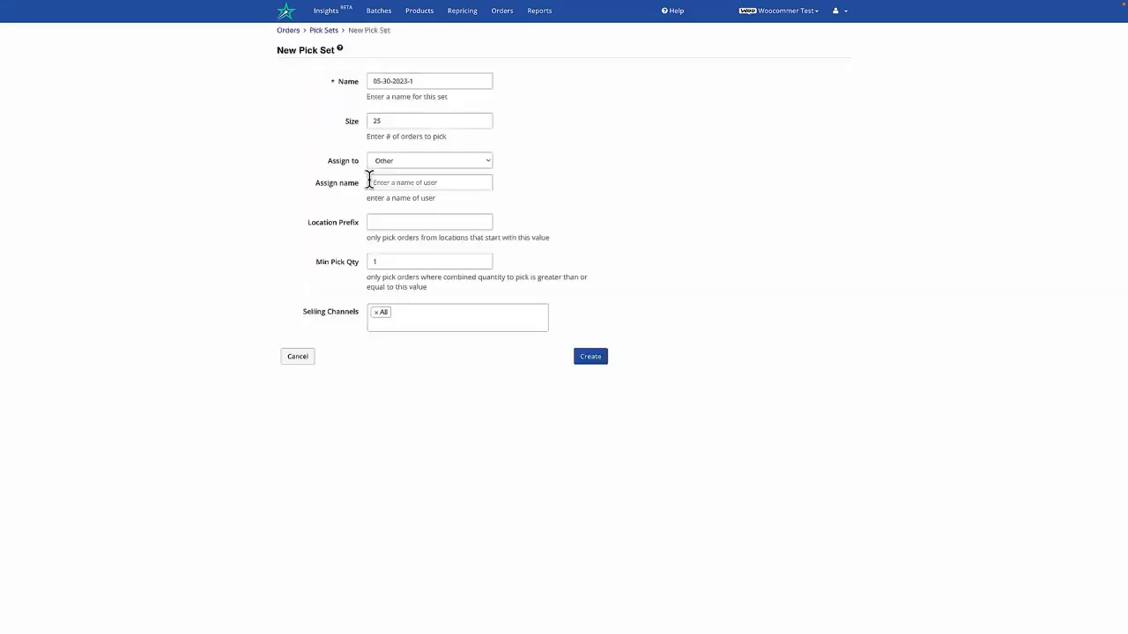
# Step: Assign the new pick set 05-30-2023-1 to Other with the assign name Shipper 1
pyautogui.click(411, 223)
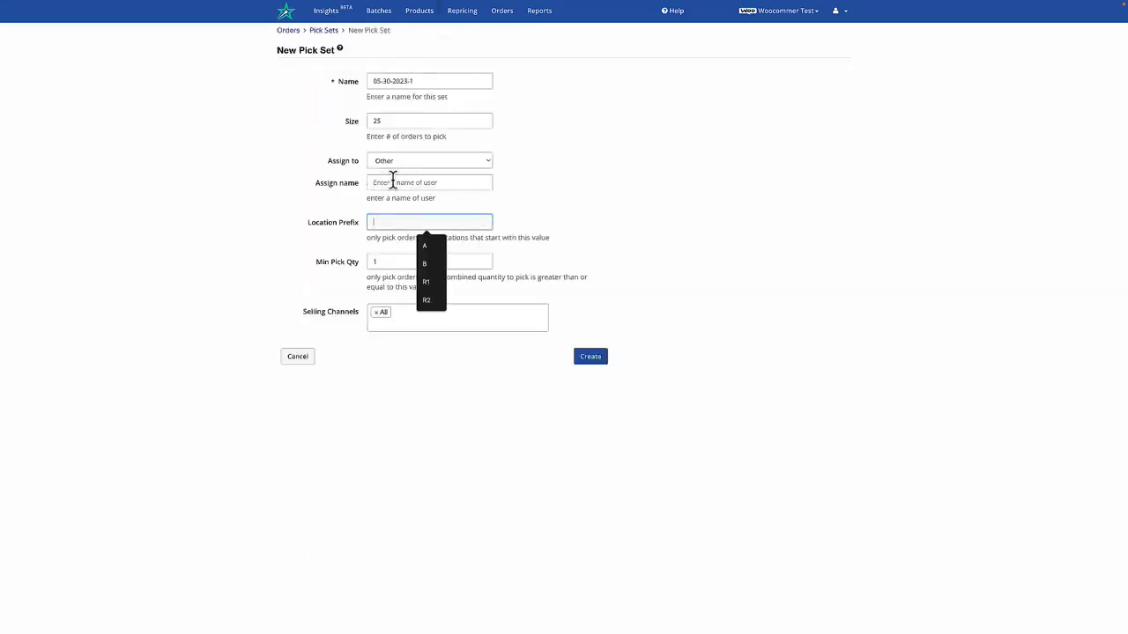
pyautogui.click(406, 165)
pyautogui.click(398, 192)
pyautogui.click(395, 182)
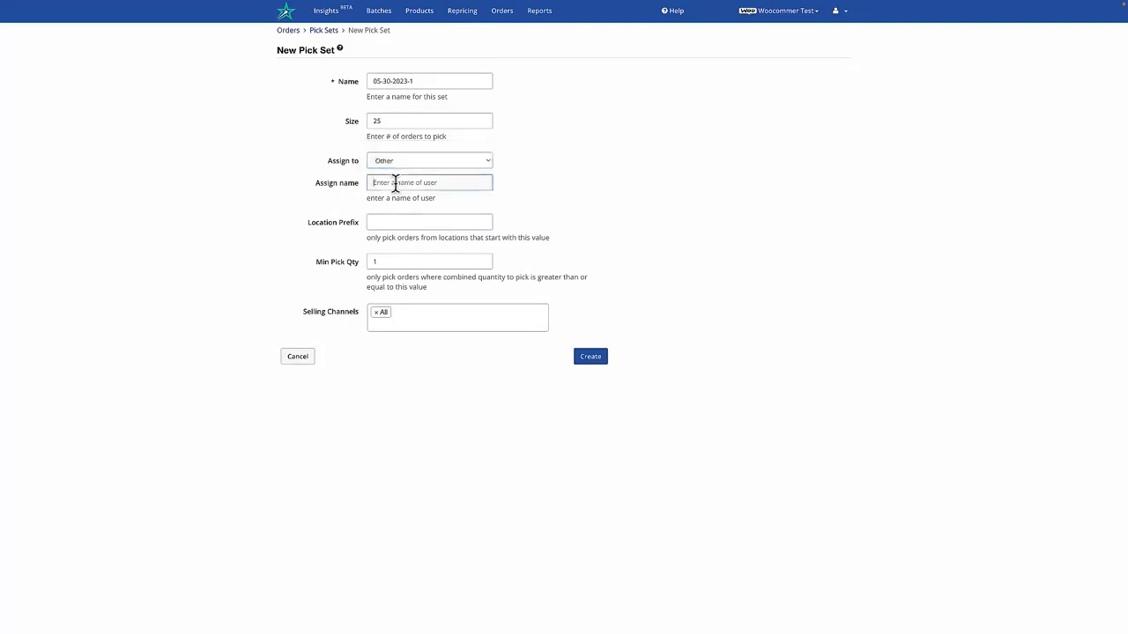
pyautogui.write('Shipper 1')
# Step: Restrict the pick set to location prefix R1 and create it
pyautogui.click(405, 222)
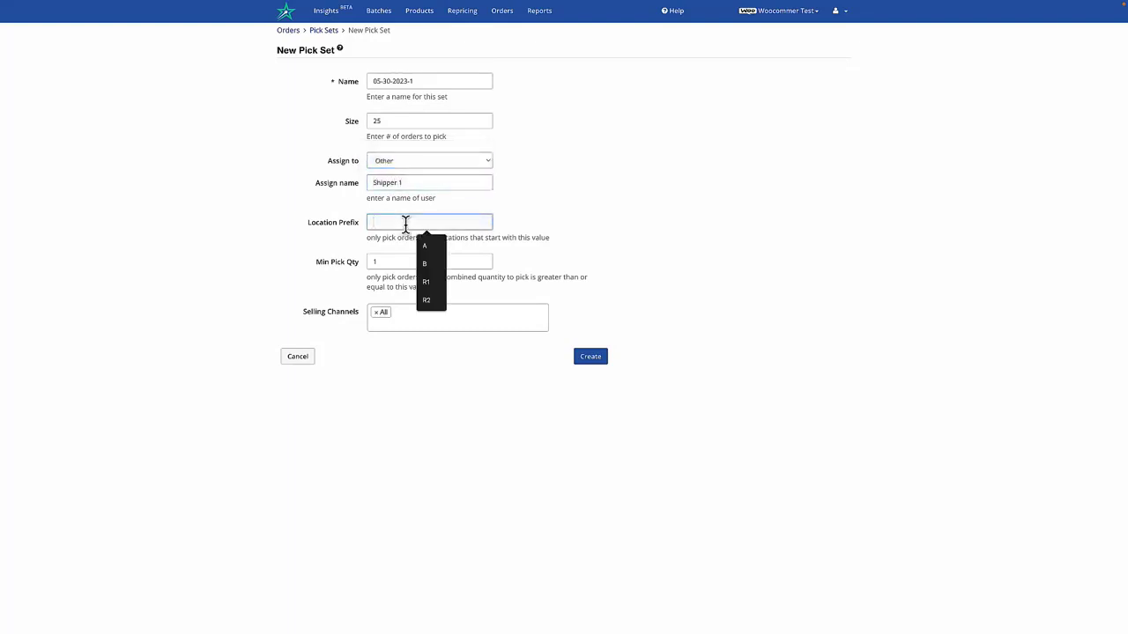
pyautogui.write('S')
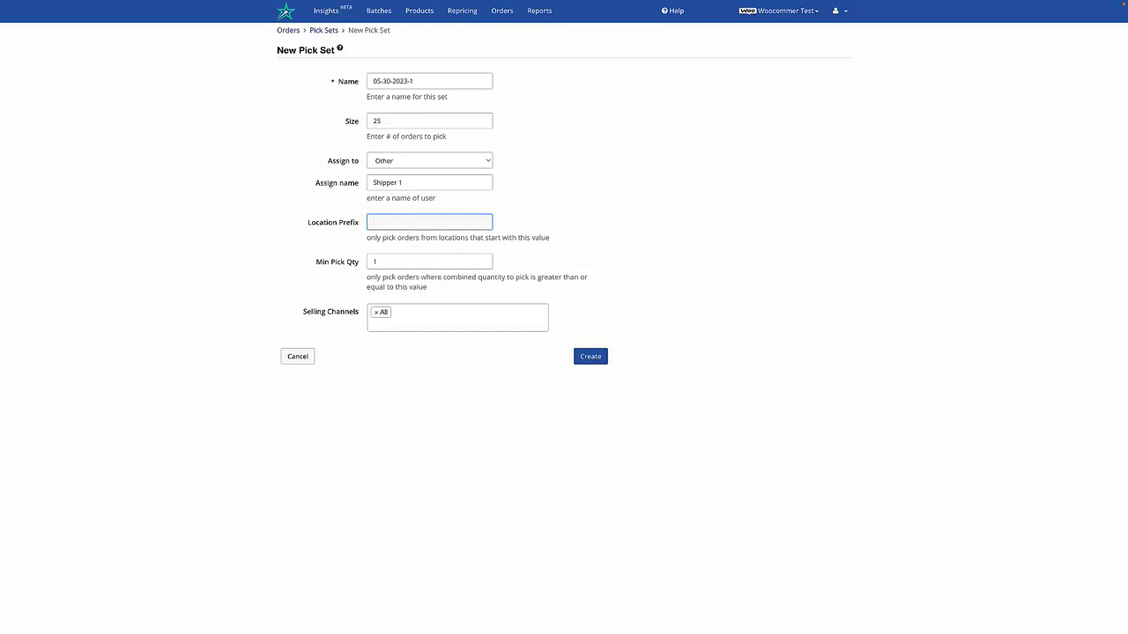
pyautogui.write('R1')
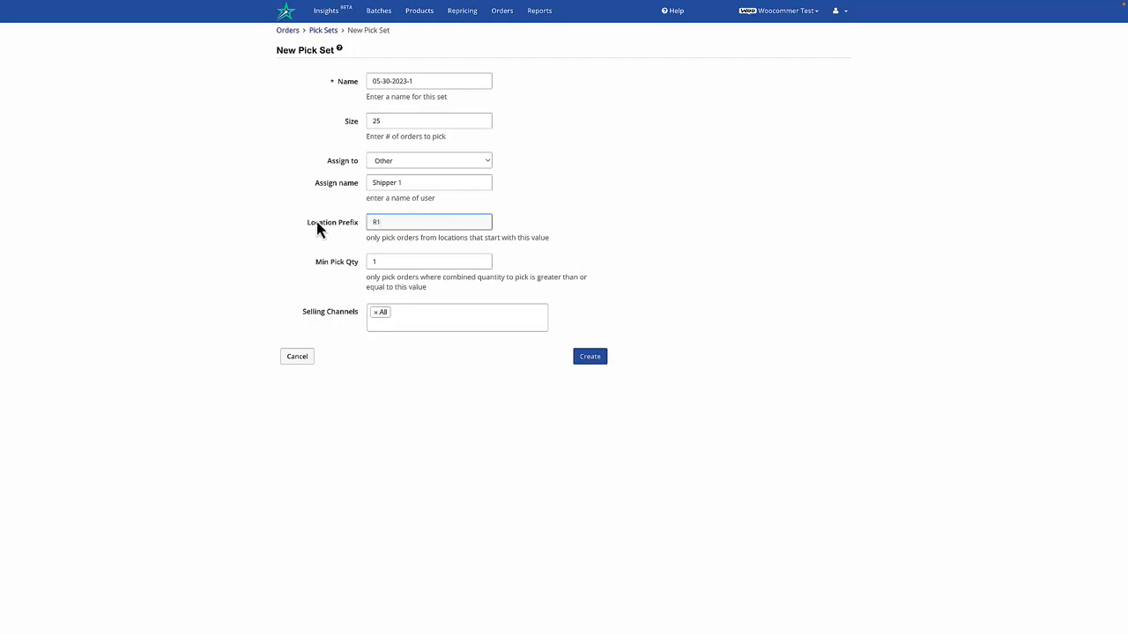
pyautogui.click(366, 240)
pyautogui.doubleClick(373, 222)
pyautogui.press('BackSpace')
pyautogui.click(590, 357)
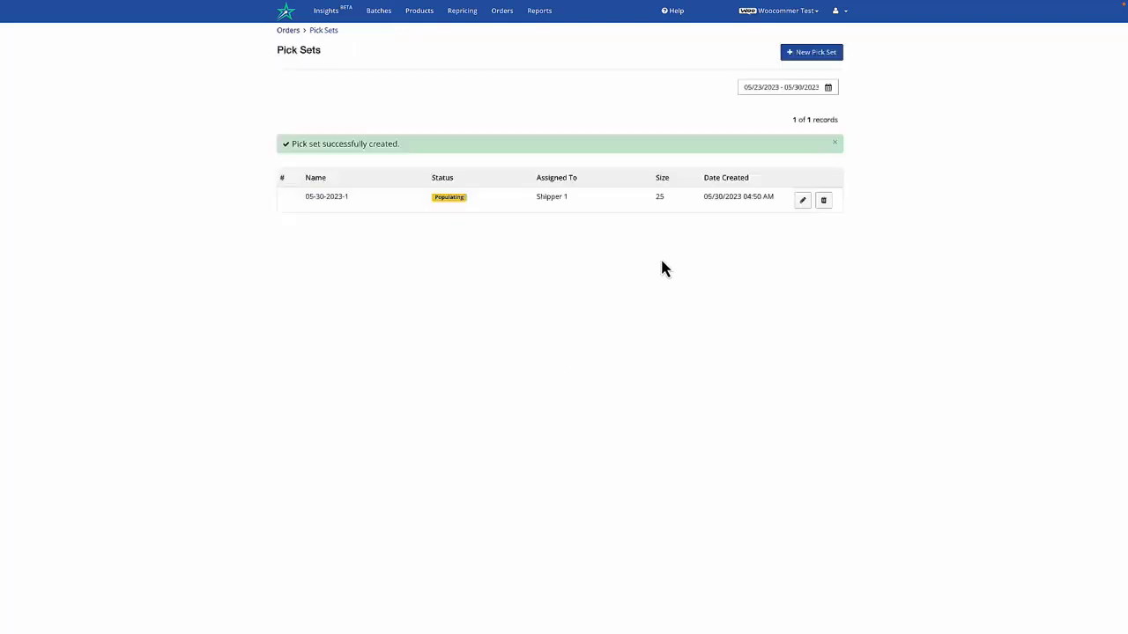
# Step: Start a second pick set named "05-30-2023-2 -" and enter Shipper 2 as the assign name
pyautogui.click(815, 55)
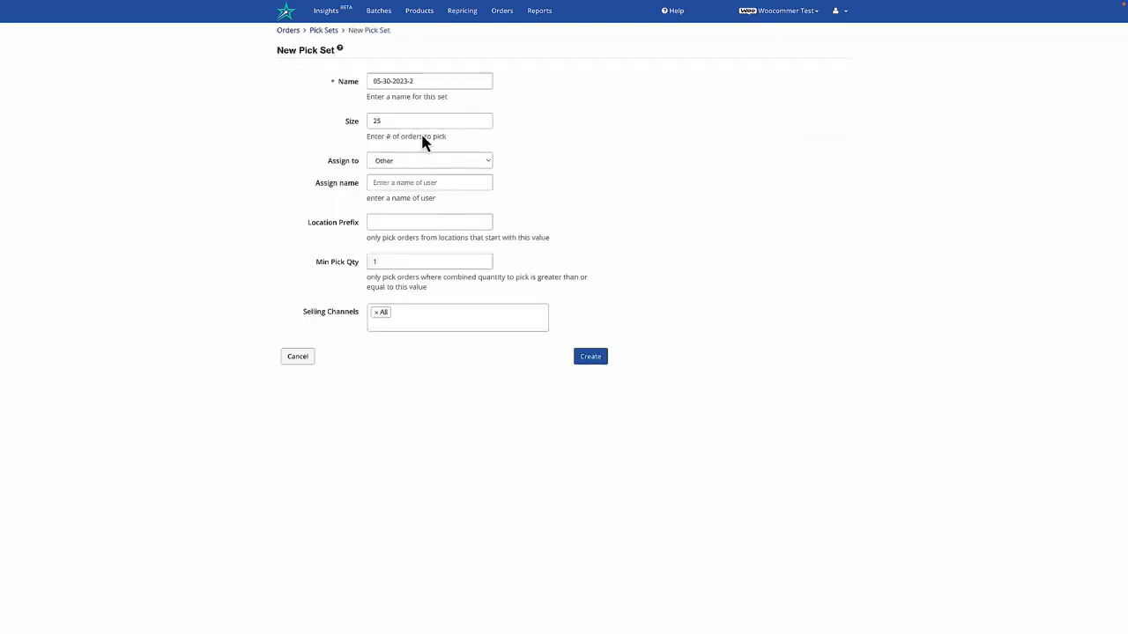
pyautogui.click(435, 82)
pyautogui.click(408, 184)
pyautogui.write('Shipper 2')
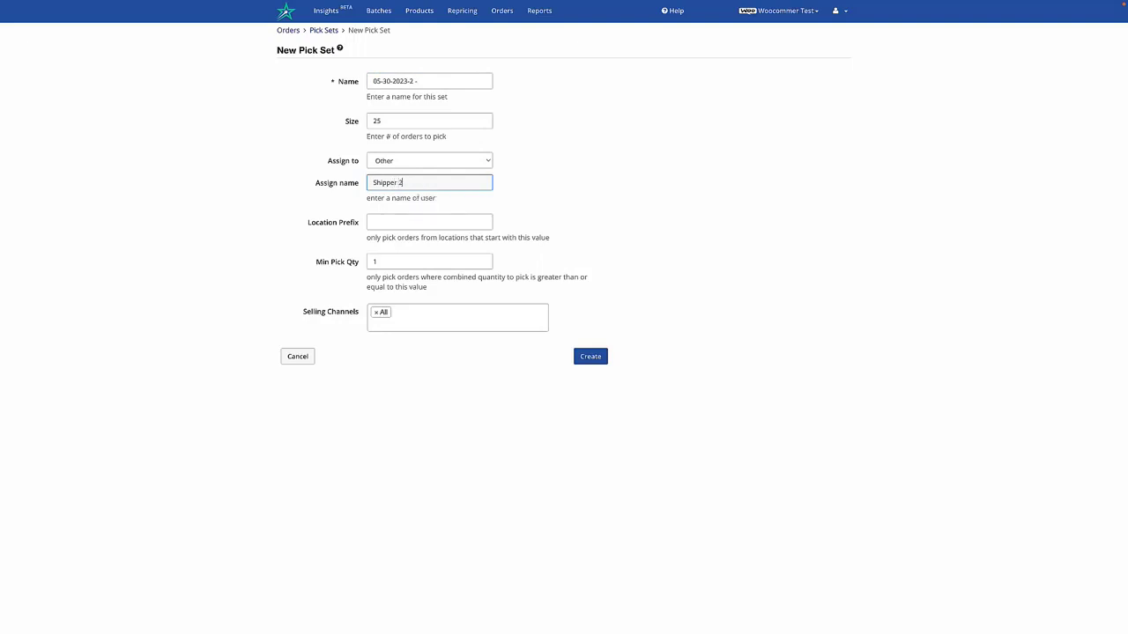
# Step: Restrict the second pick set to location prefix R2 and create it
pyautogui.click(403, 224)
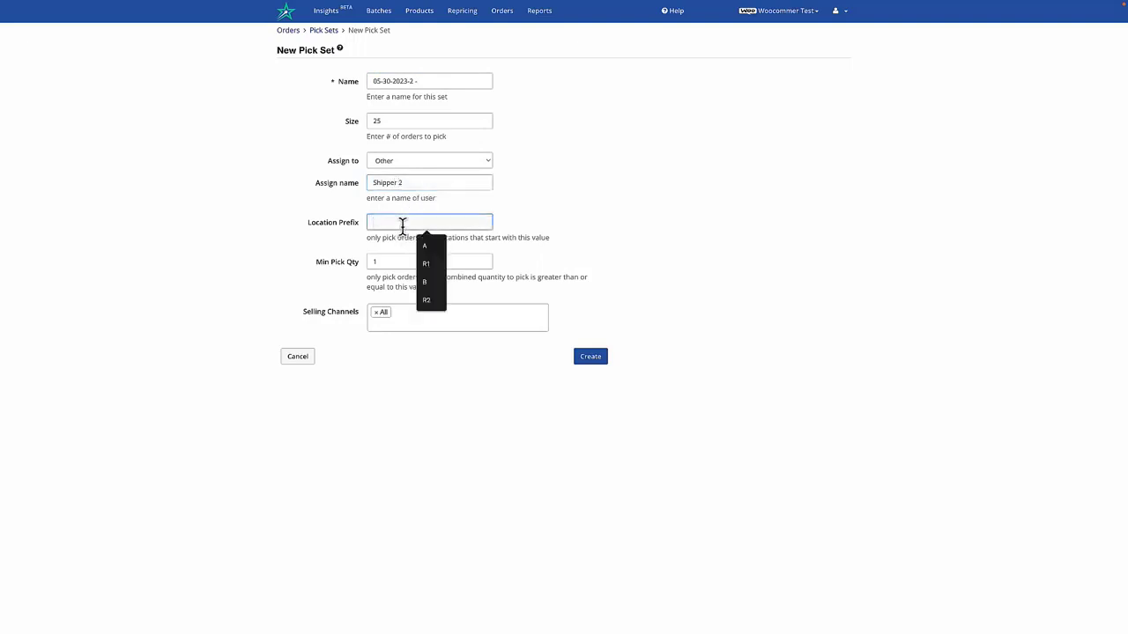
pyautogui.write('R2')
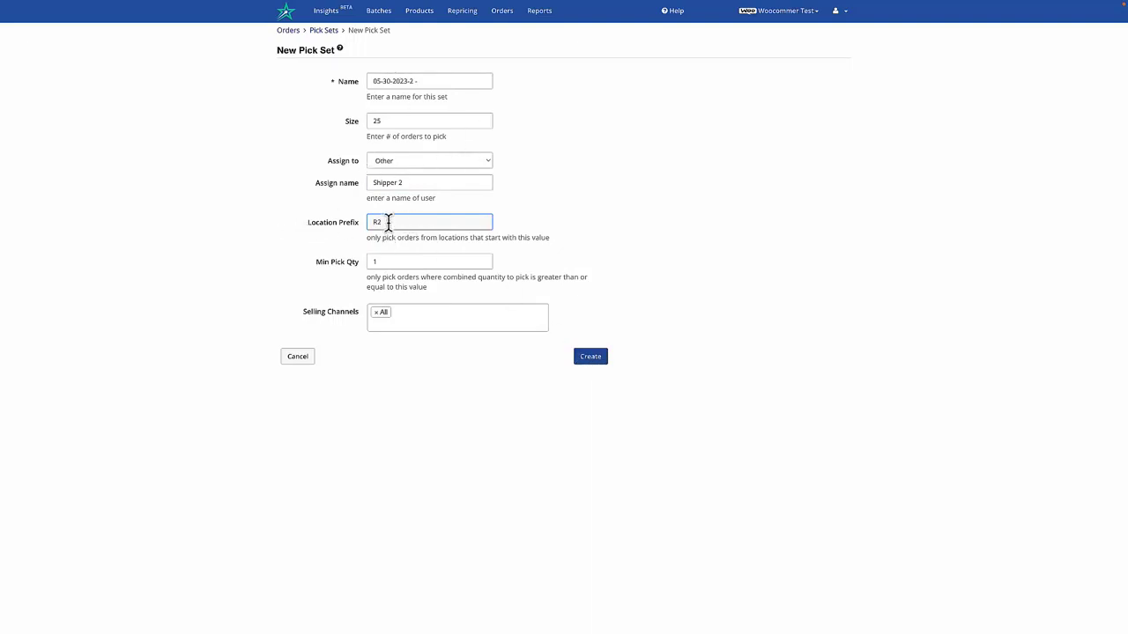
pyautogui.click(362, 236)
pyautogui.click(597, 361)
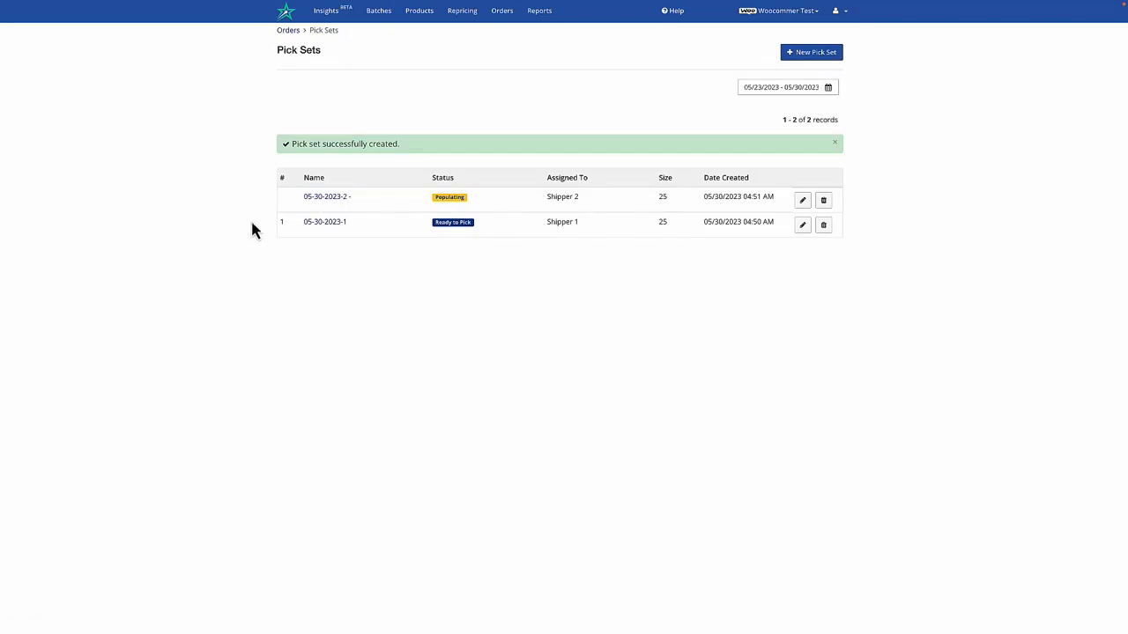
# Step: Open pick set 05-30-2023-1 and check the pick locations of its items
pyautogui.click(338, 223)
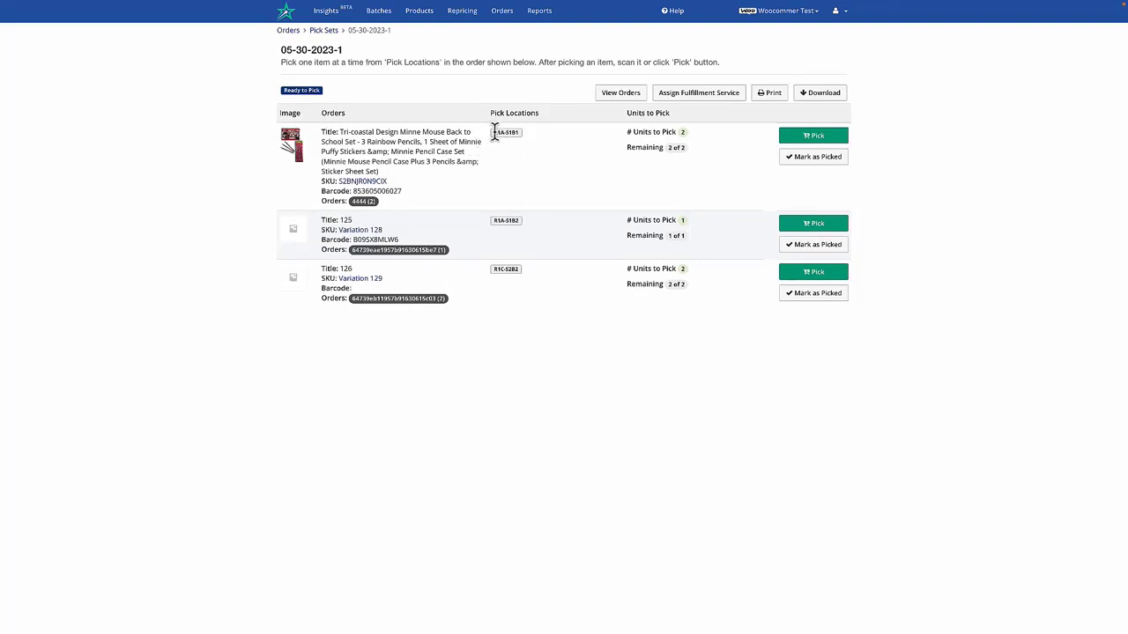
pyautogui.moveTo(504, 222); pyautogui.dragTo(523, 251)
pyautogui.click(511, 272)
pyautogui.doubleClick(513, 221)
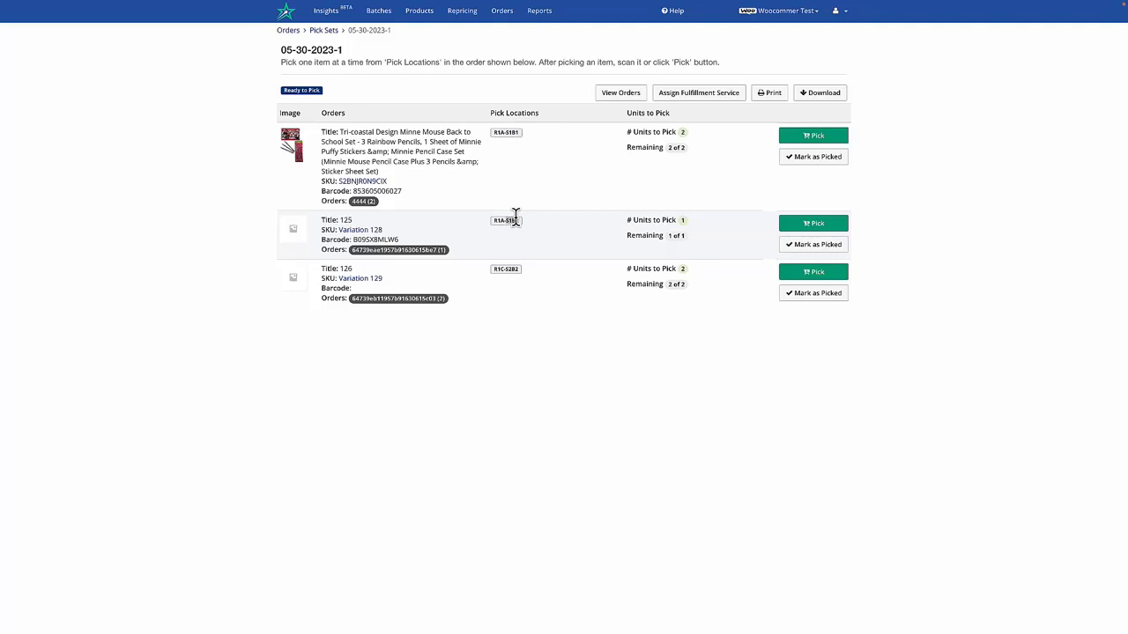
pyautogui.click(502, 132)
# Step: Pick the 2 units of SKU S2BNJR0N9CIX and place them in tote C1-RED1
pyautogui.moveTo(292, 147)
pyautogui.moveTo(319, 170)
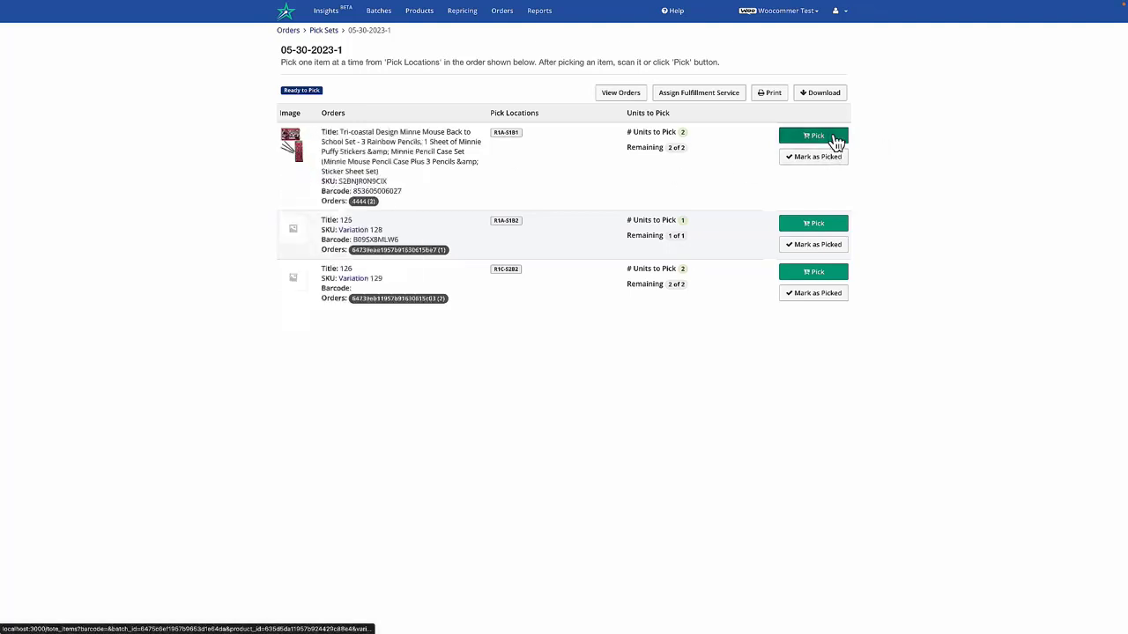
pyautogui.click(806, 138)
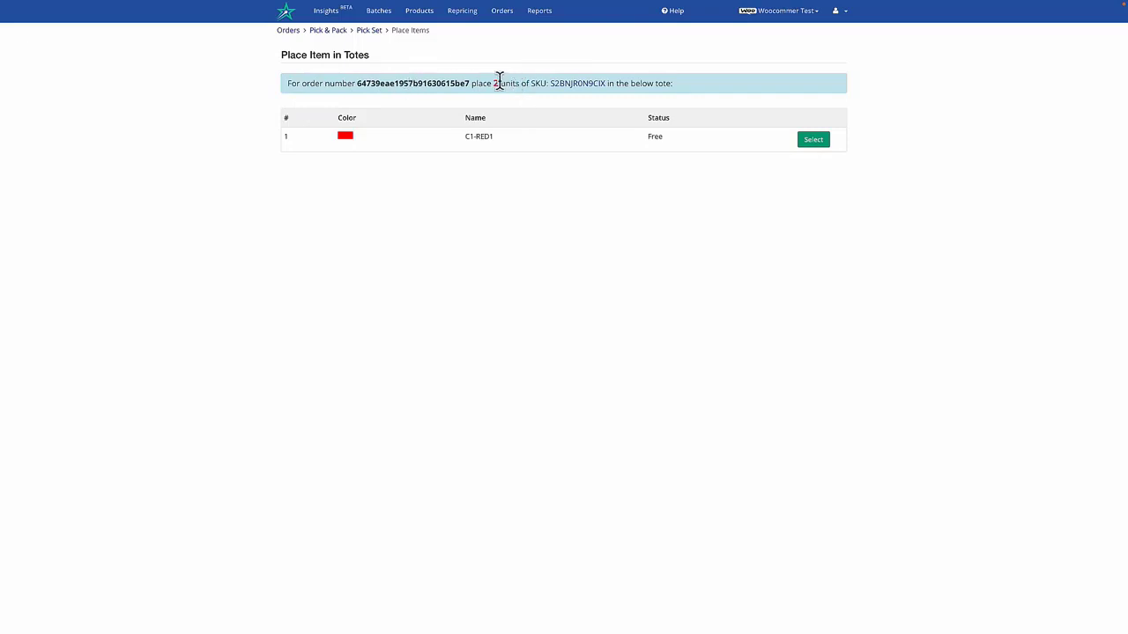
pyautogui.moveTo(492, 80); pyautogui.dragTo(504, 81)
pyautogui.moveTo(464, 137); pyautogui.dragTo(488, 139)
pyautogui.doubleClick(485, 136)
pyautogui.click(466, 141)
pyautogui.doubleClick(652, 137)
pyautogui.click(746, 150)
pyautogui.click(815, 144)
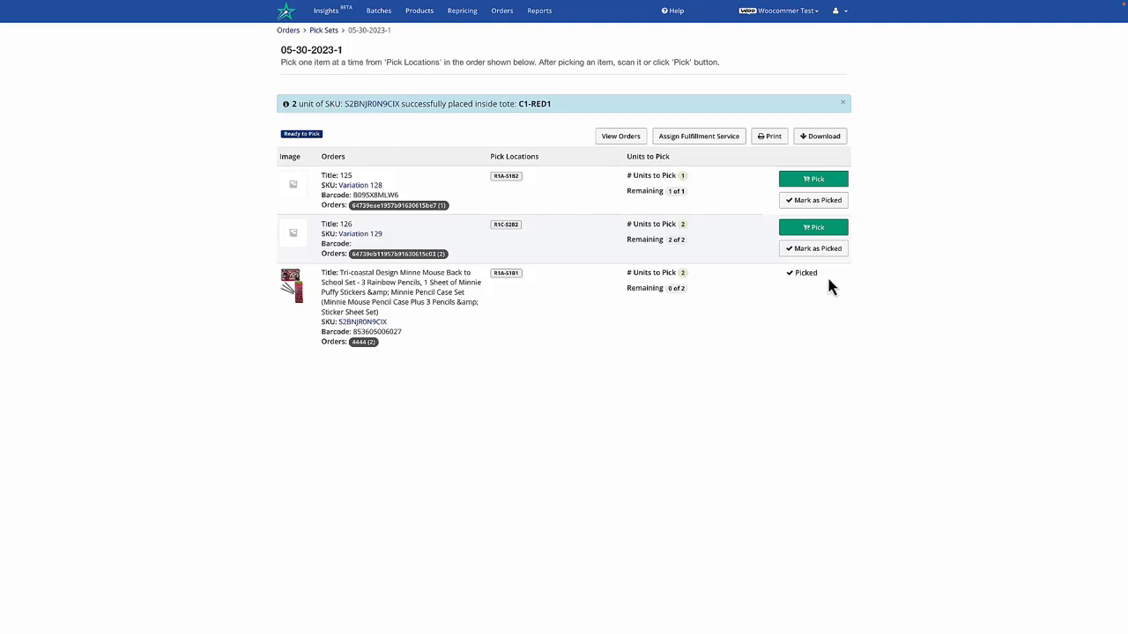
pyautogui.moveTo(828, 280); pyautogui.dragTo(763, 278)
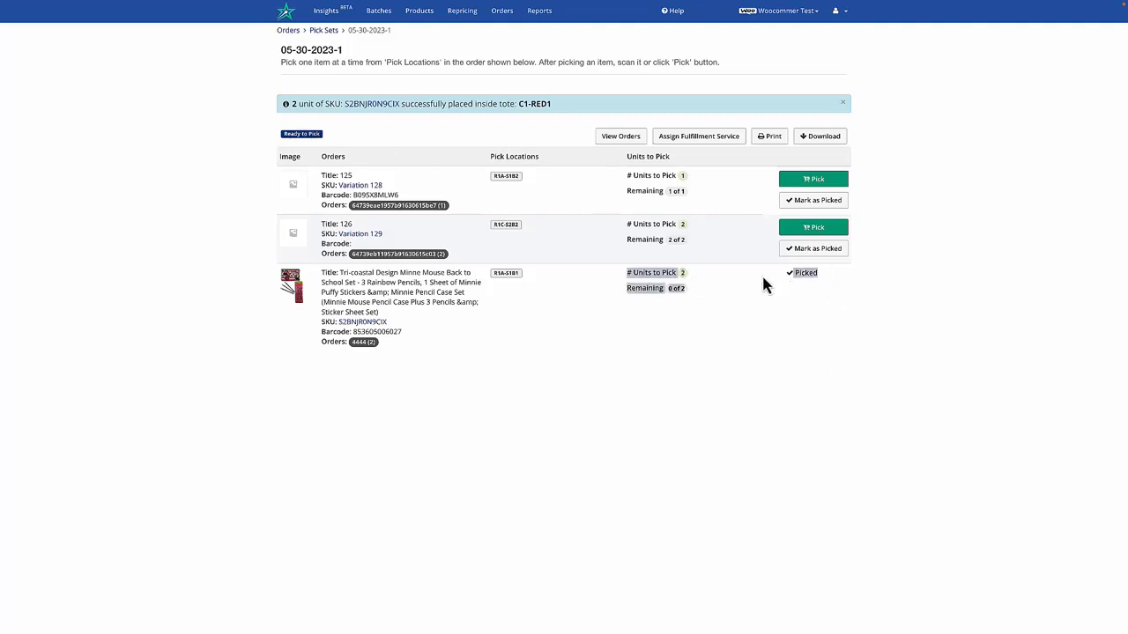
pyautogui.click(560, 214)
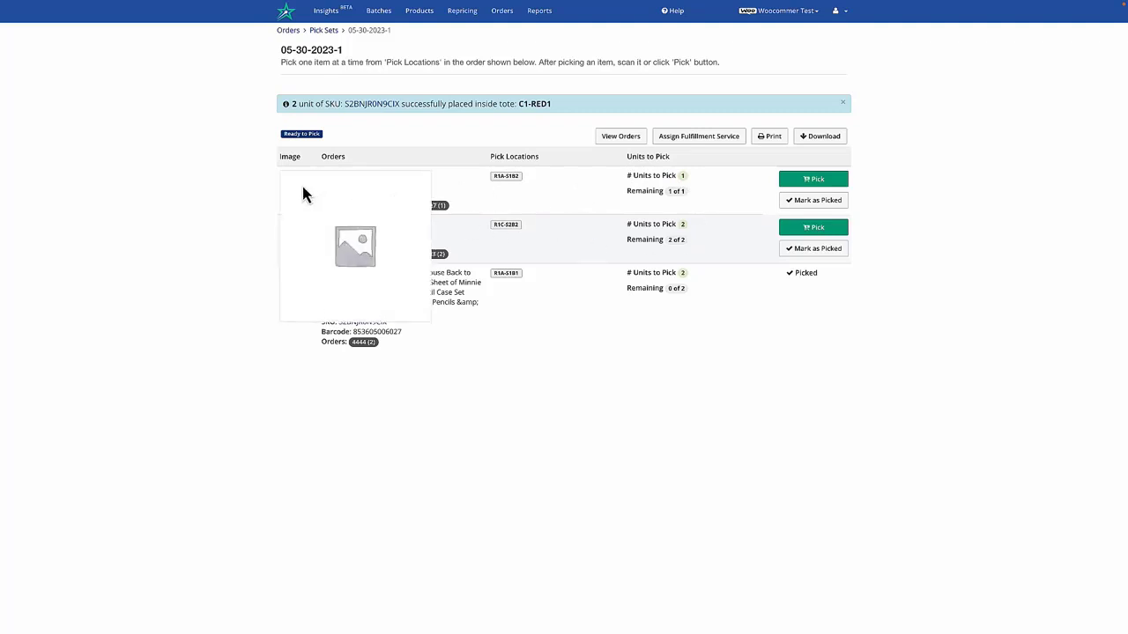
# Step: Pick the single unit of SKU Variation 128 and place it in tote C1-RED1
pyautogui.moveTo(295, 202)
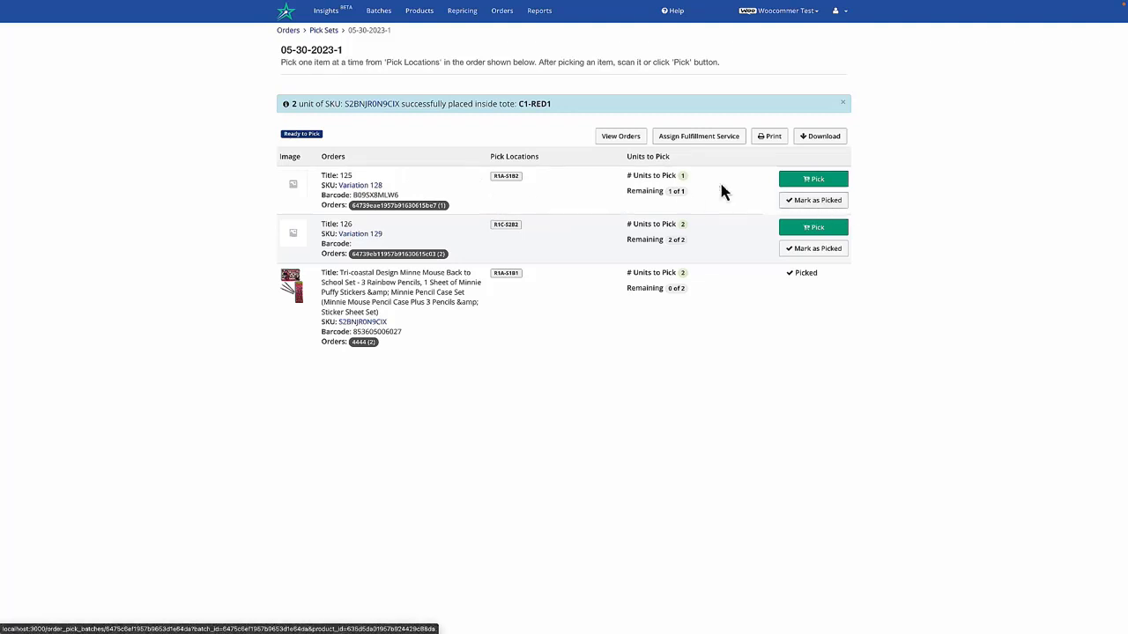
pyautogui.click(812, 183)
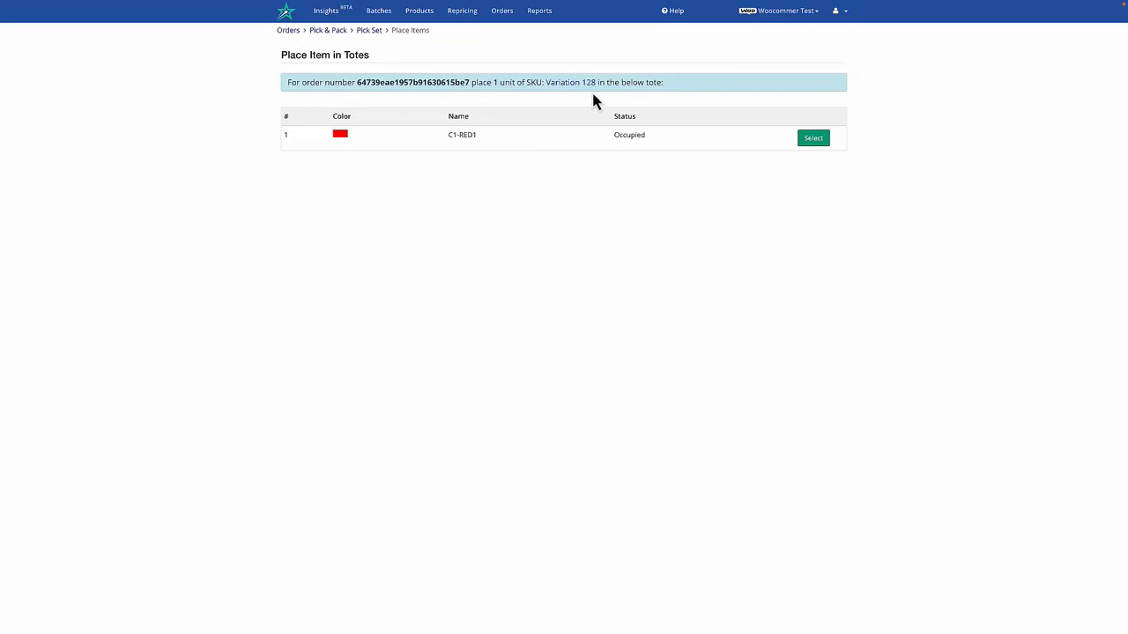
pyautogui.doubleClick(465, 135)
pyautogui.doubleClick(628, 135)
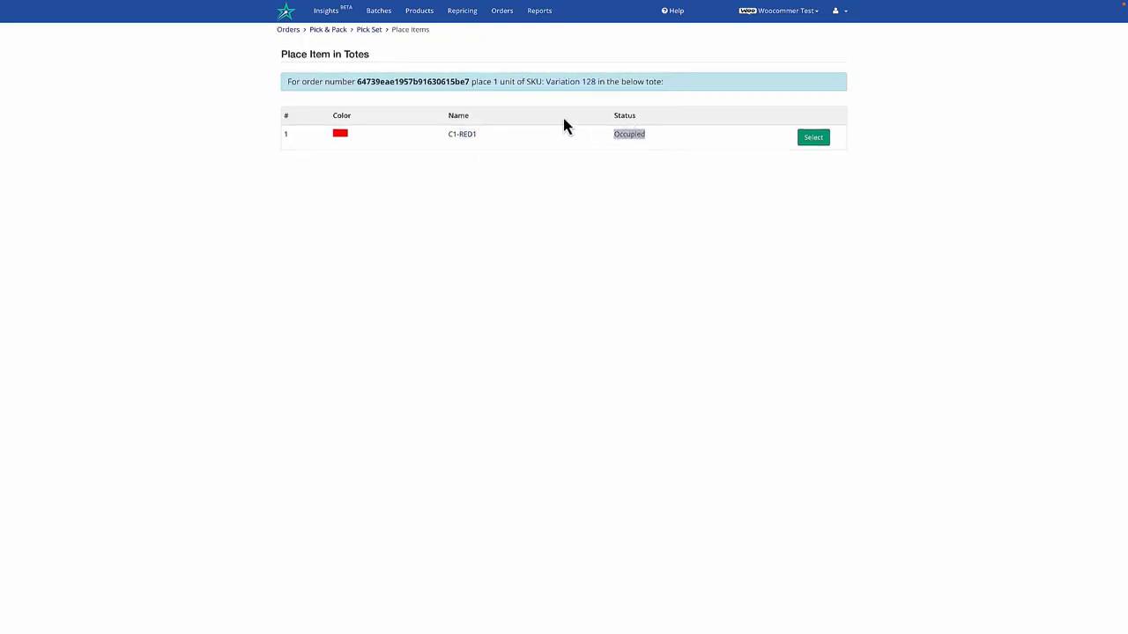
pyautogui.click(516, 115)
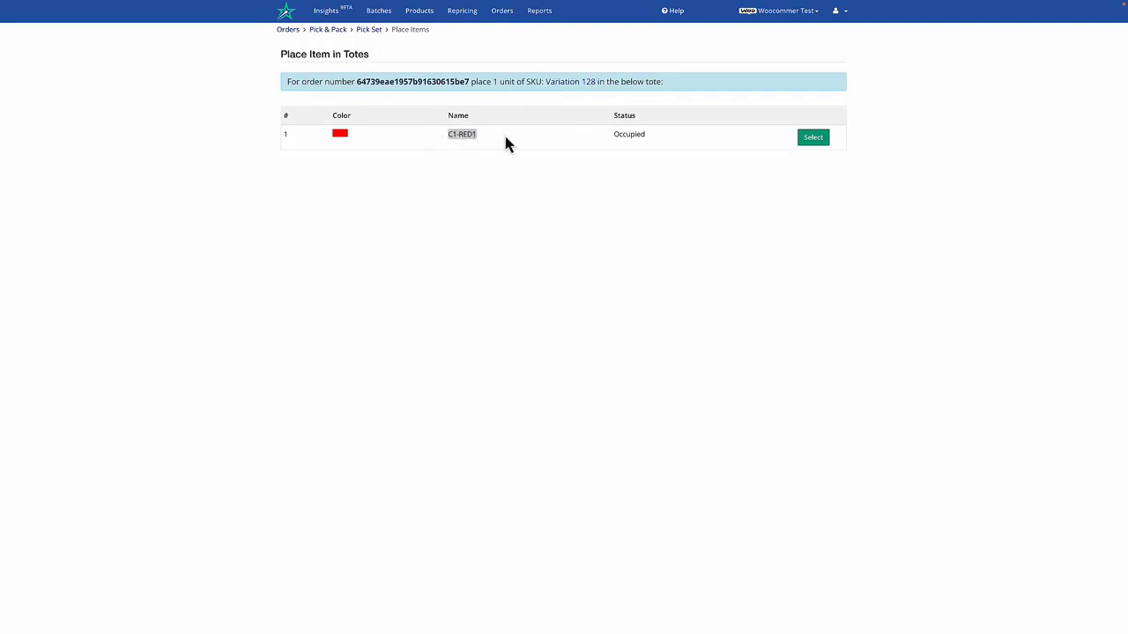
pyautogui.doubleClick(616, 133)
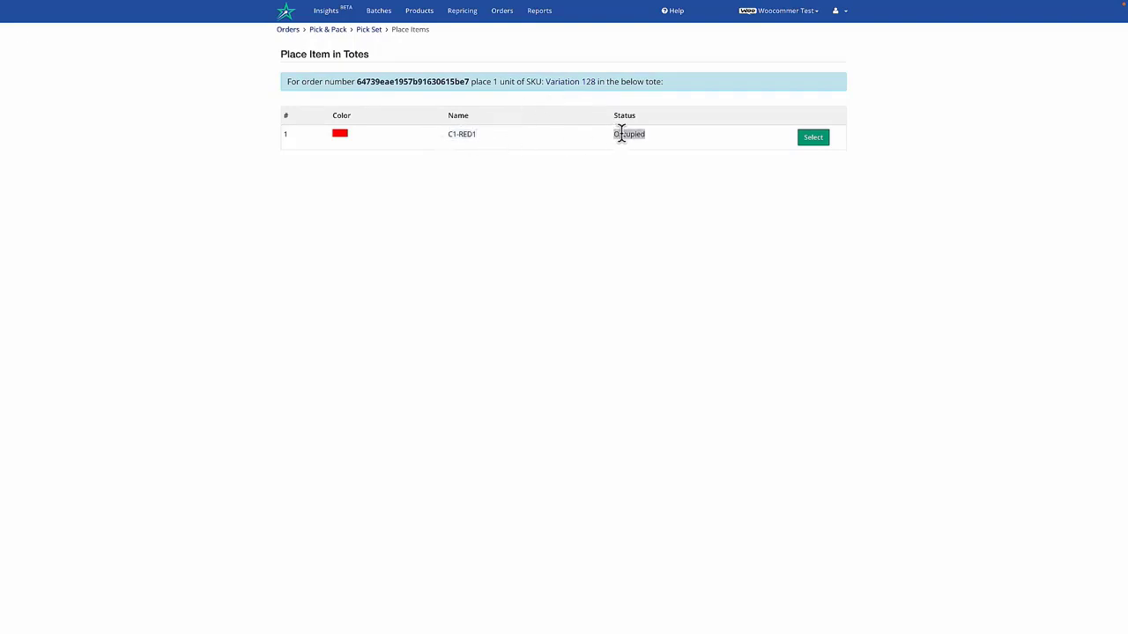
pyautogui.click(632, 135)
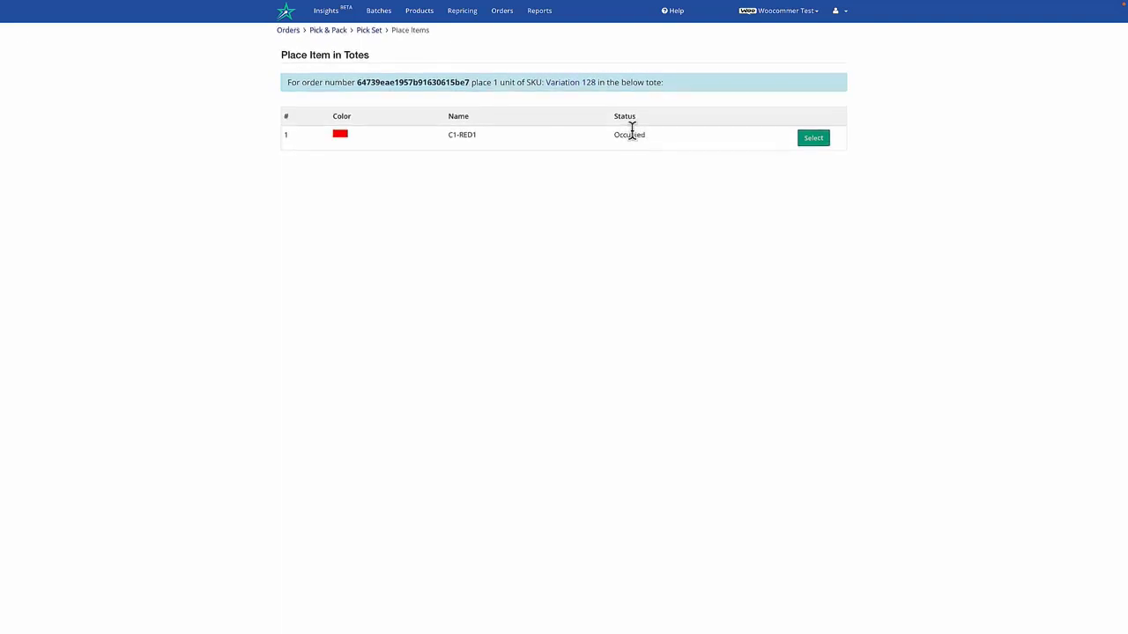
pyautogui.doubleClick(632, 136)
pyautogui.click(621, 132)
pyautogui.doubleClick(638, 134)
pyautogui.click(626, 137)
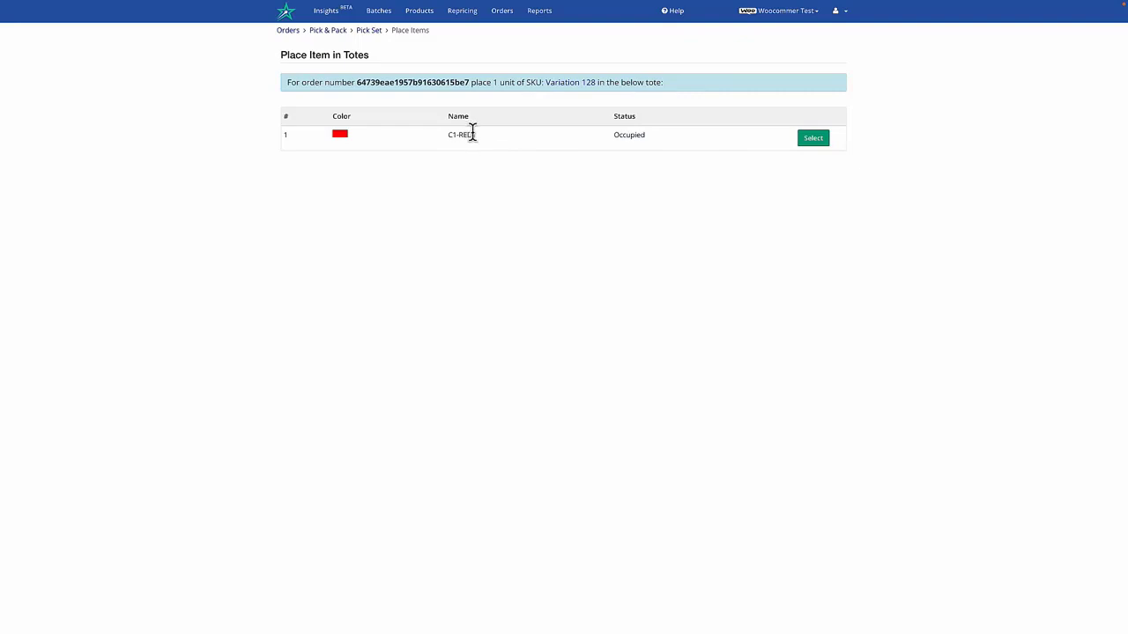
pyautogui.click(815, 141)
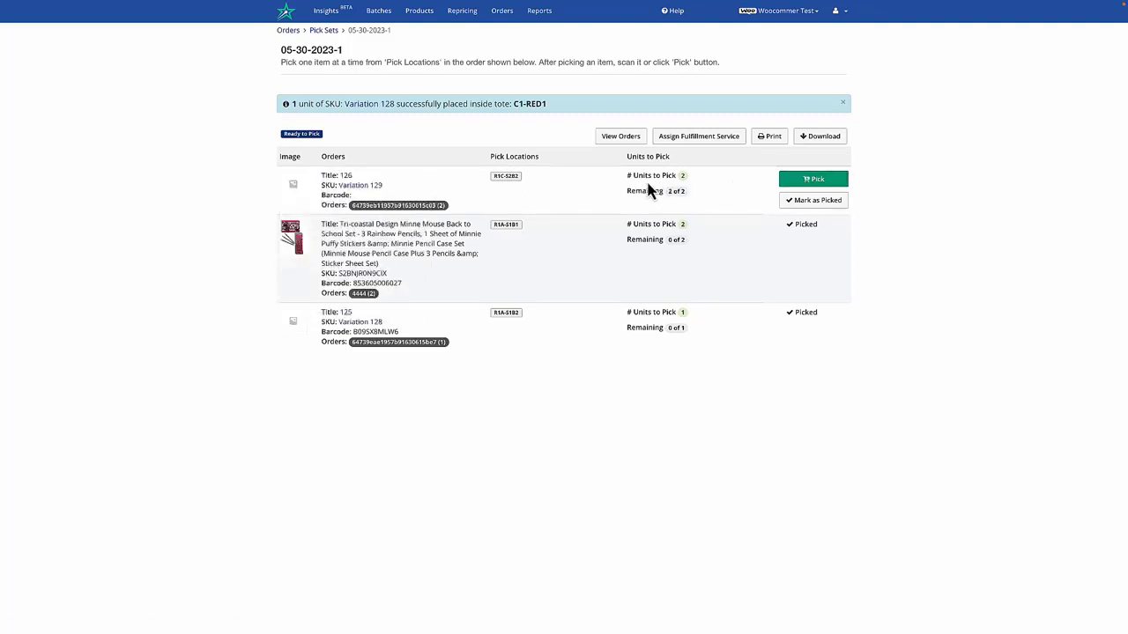
# Step: Pick the 2 units of SKU Variation 129 and place them in tote C1-RED2
pyautogui.click(813, 181)
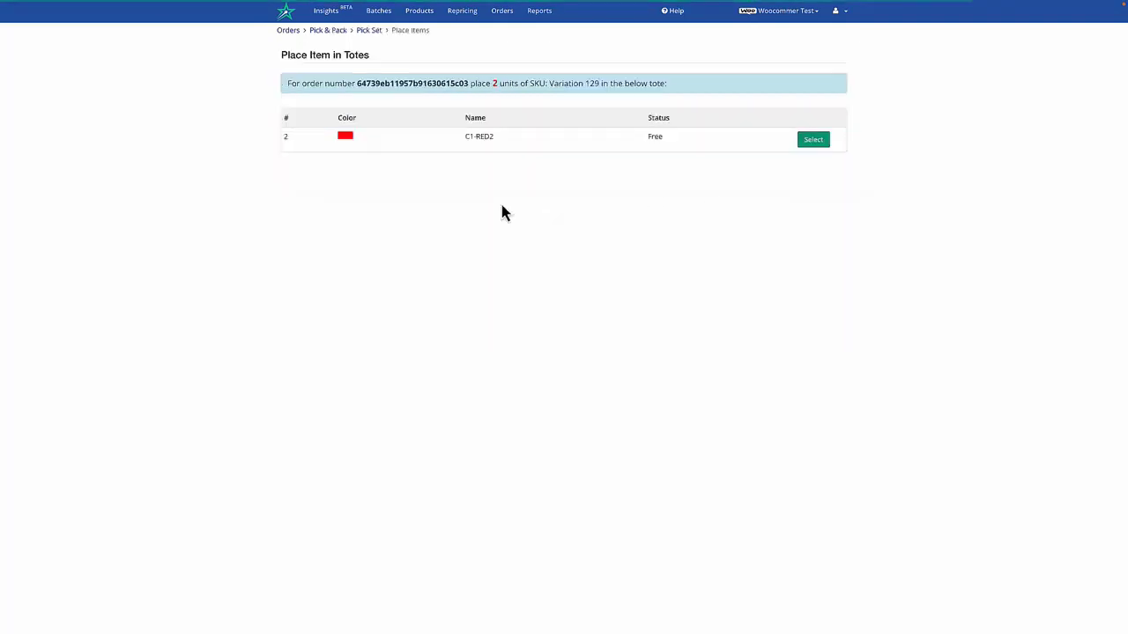
pyautogui.doubleClick(487, 138)
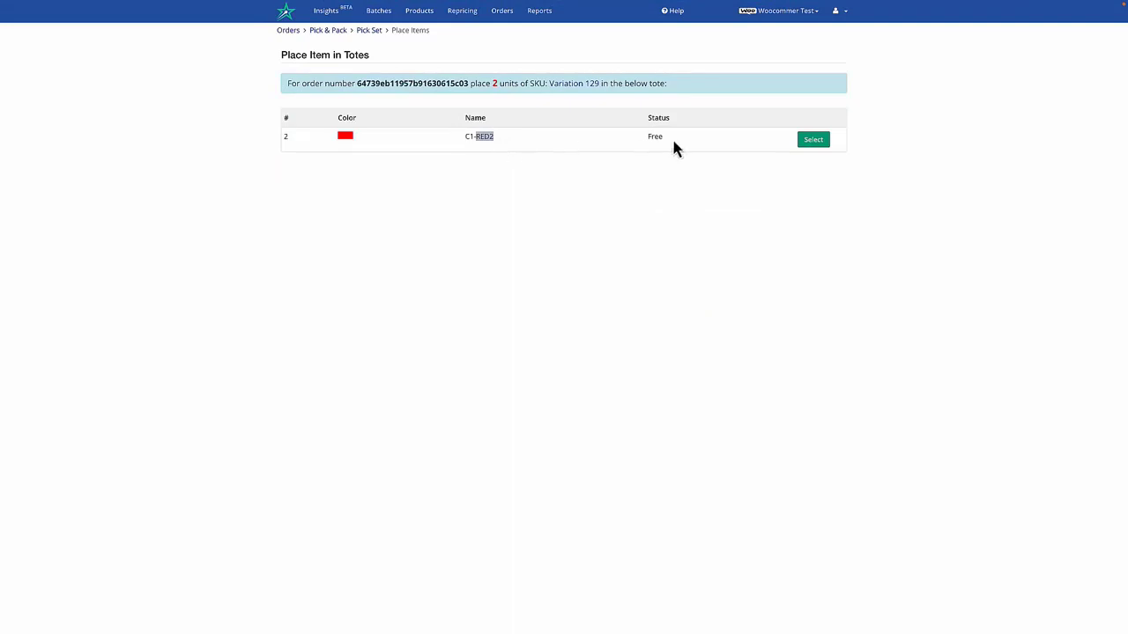
pyautogui.click(469, 141)
pyautogui.click(821, 144)
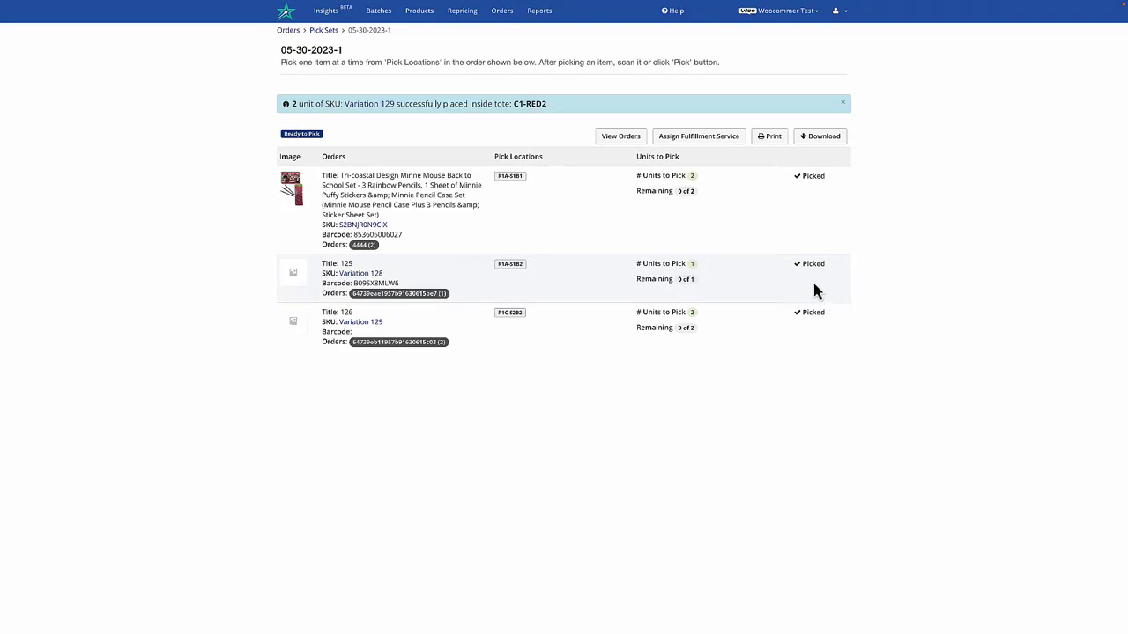
# Step: Examine the column options for printing the pick list and close them without printing
pyautogui.click(773, 138)
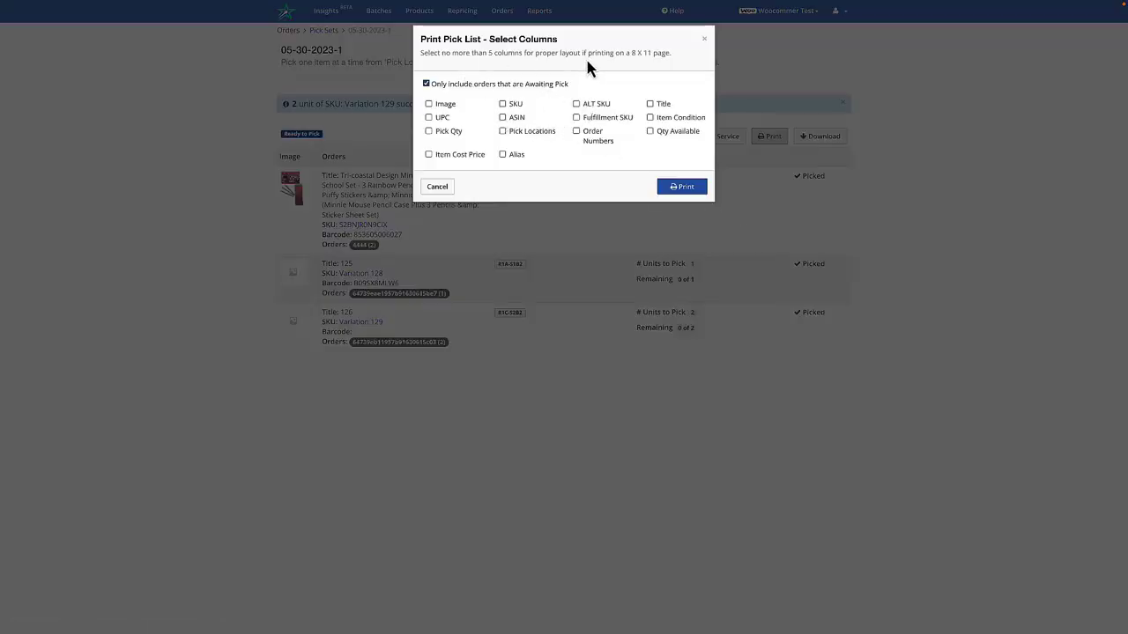
pyautogui.click(705, 41)
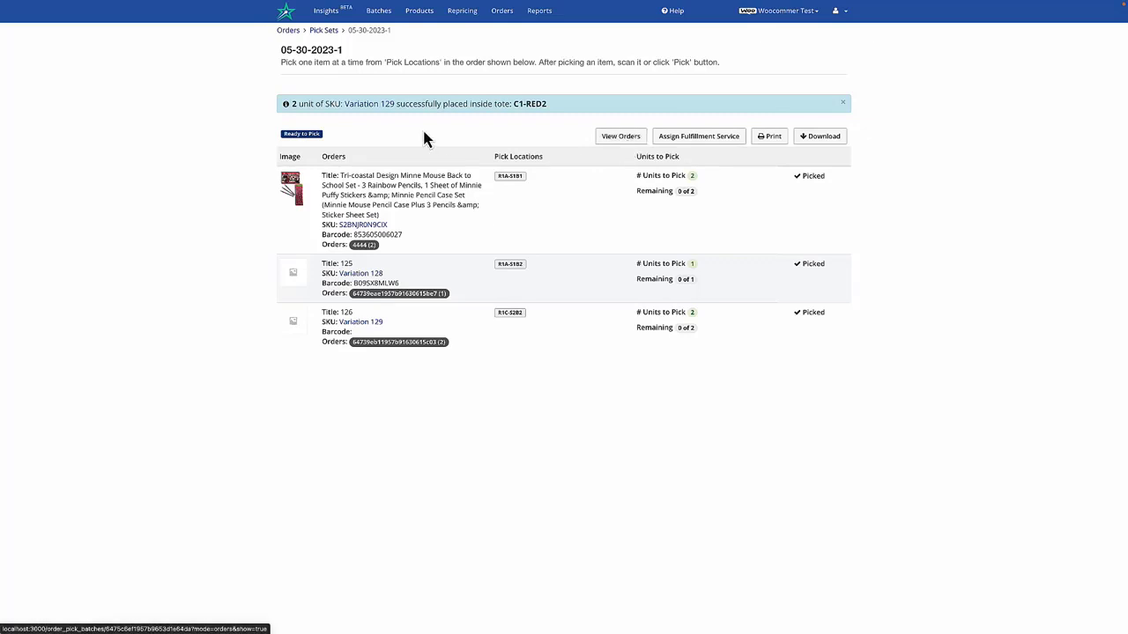
# Step: View the pick set's orders, select all of them and open label creation for the selection
pyautogui.click(629, 139)
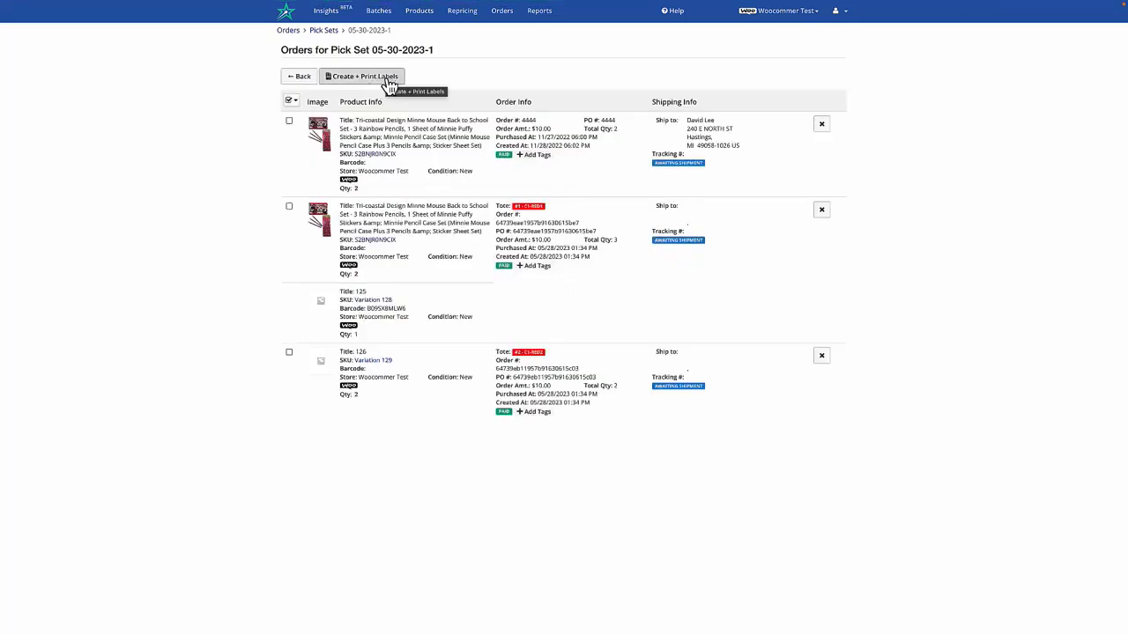
pyautogui.click(389, 86)
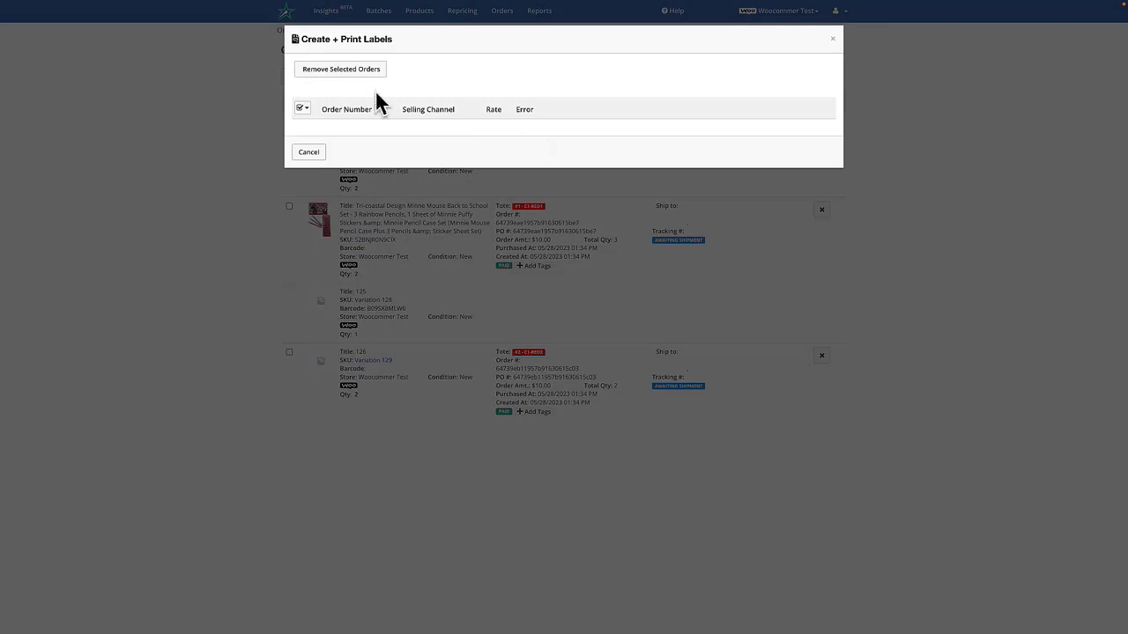
pyautogui.click(308, 153)
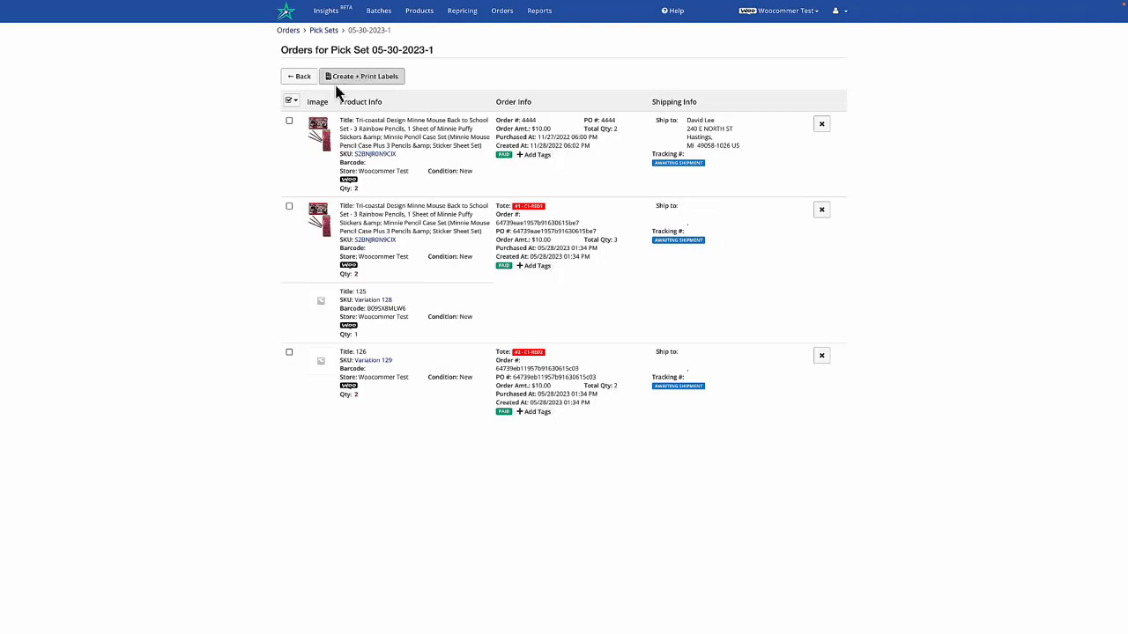
pyautogui.click(290, 103)
pyautogui.click(304, 123)
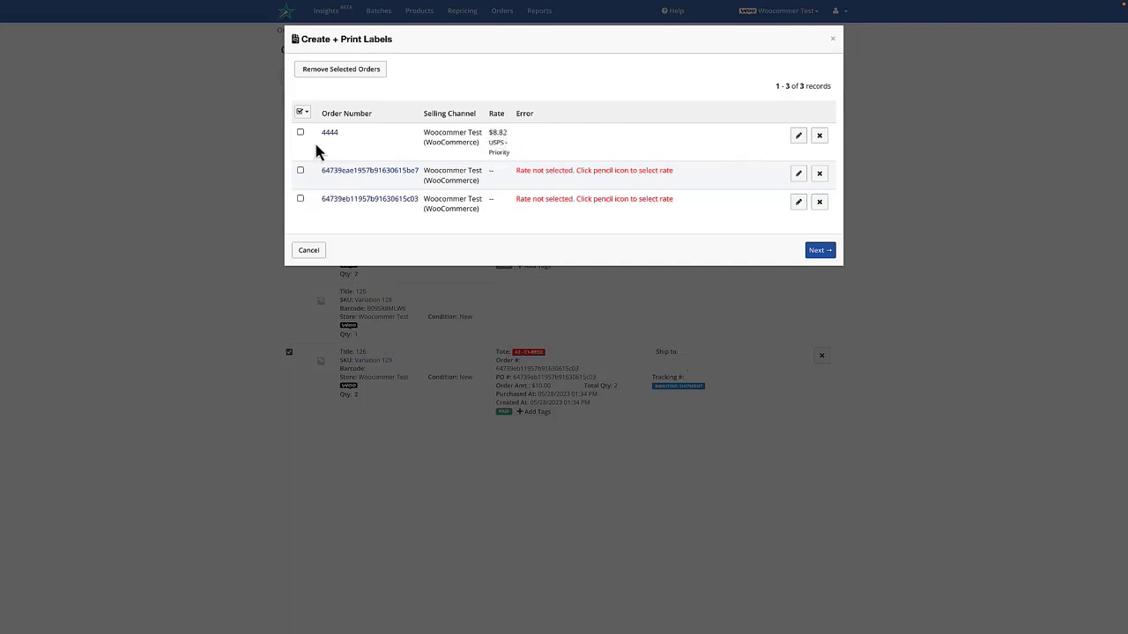
# Step: Review the first order's package details, shipping rates and options, and save it with the USPS Priority service
pyautogui.click(798, 138)
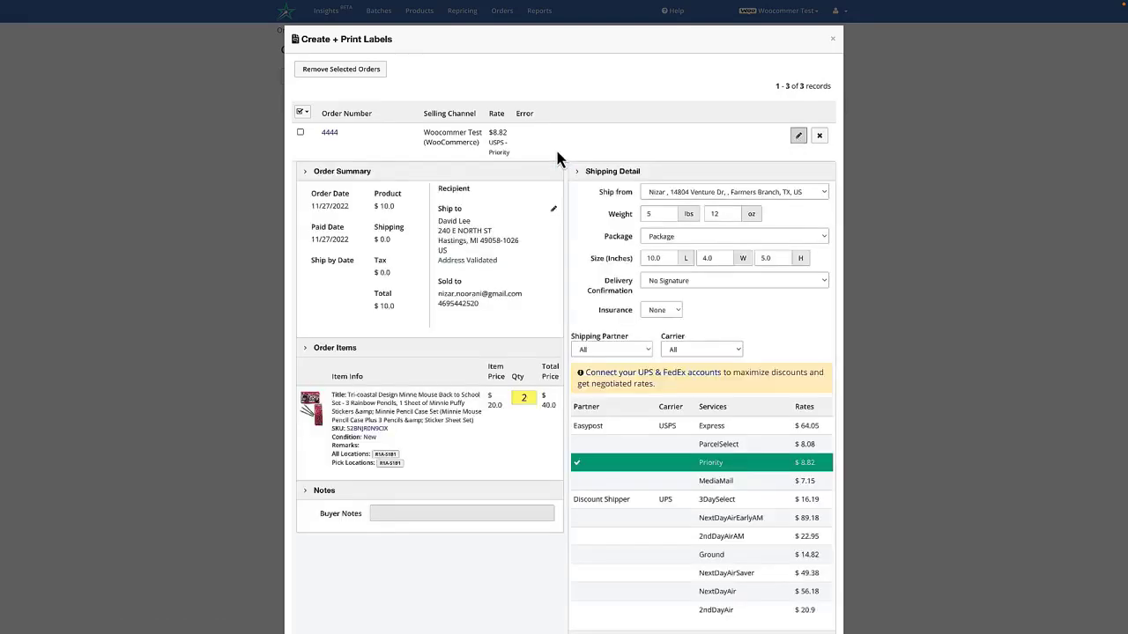
pyautogui.scroll(-3, 617, 295)
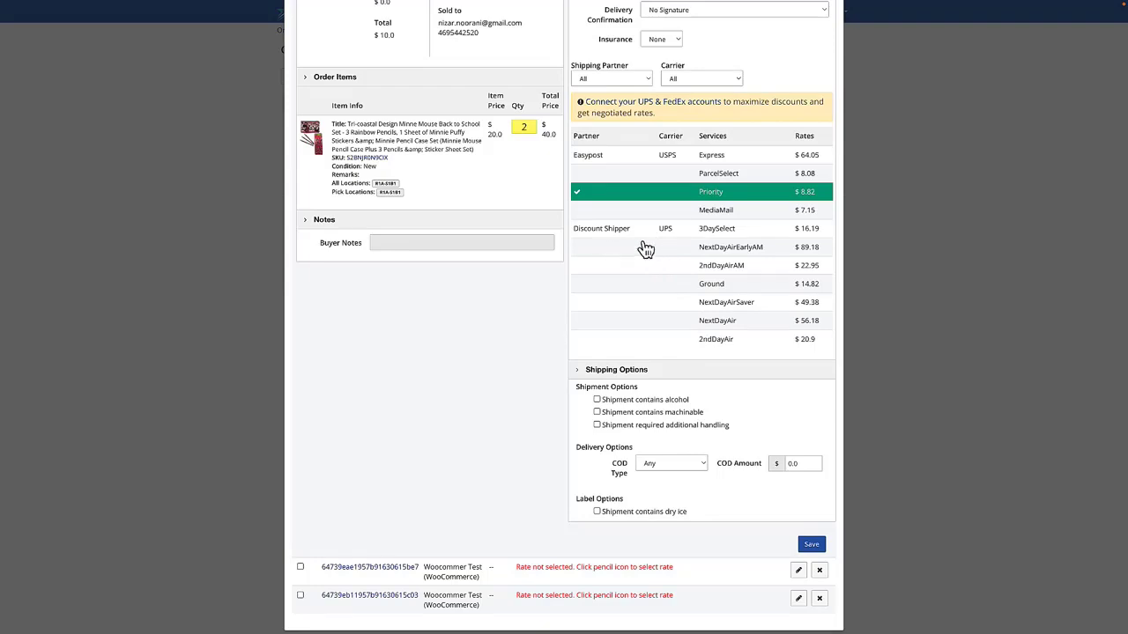
pyautogui.scroll(3, 652, 270)
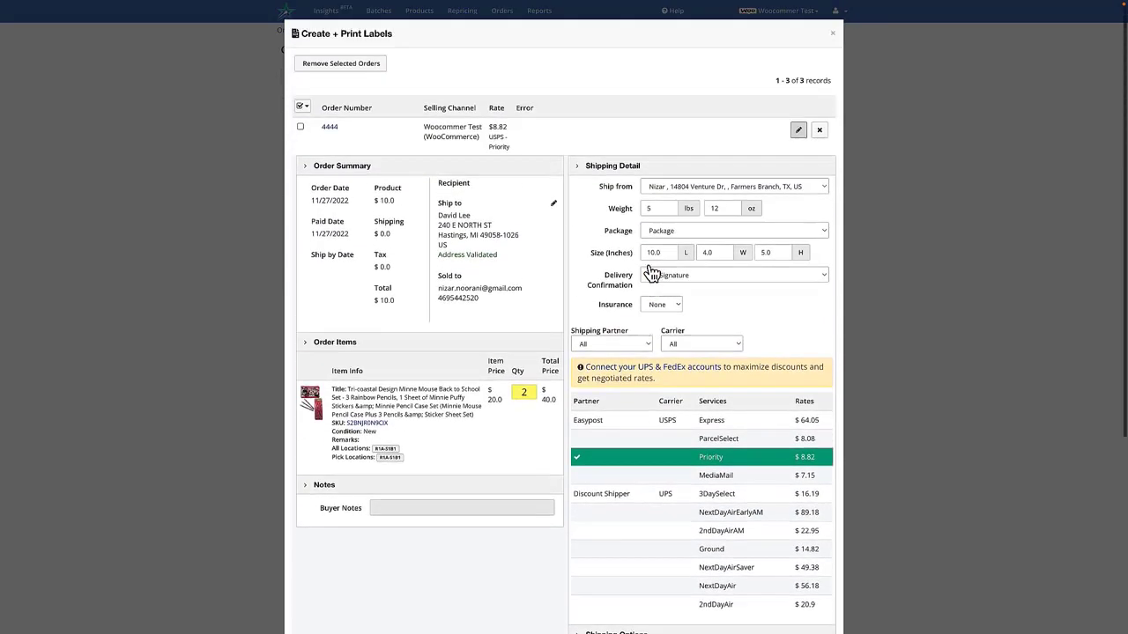
pyautogui.scroll(-3, 656, 264)
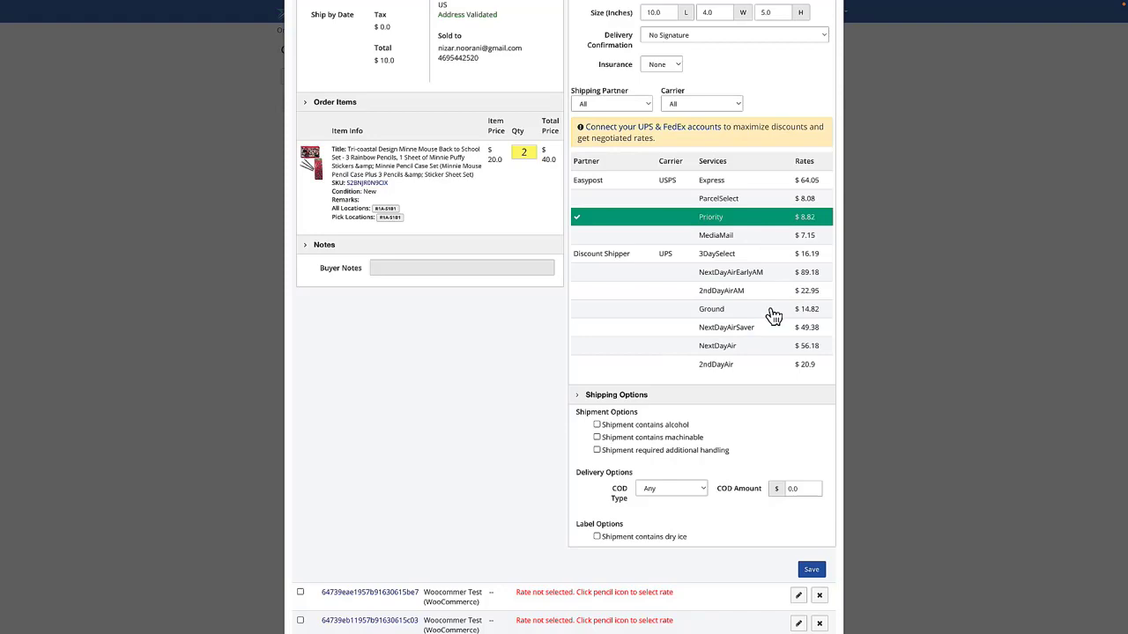
pyautogui.scroll(5, 773, 315)
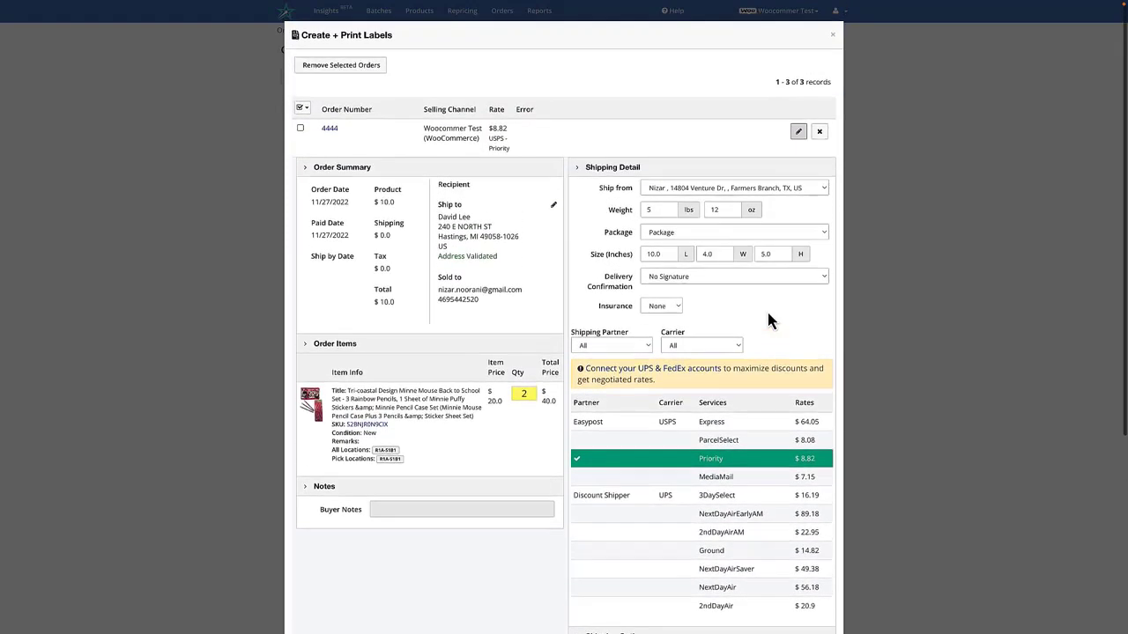
pyautogui.scroll(-5, 755, 303)
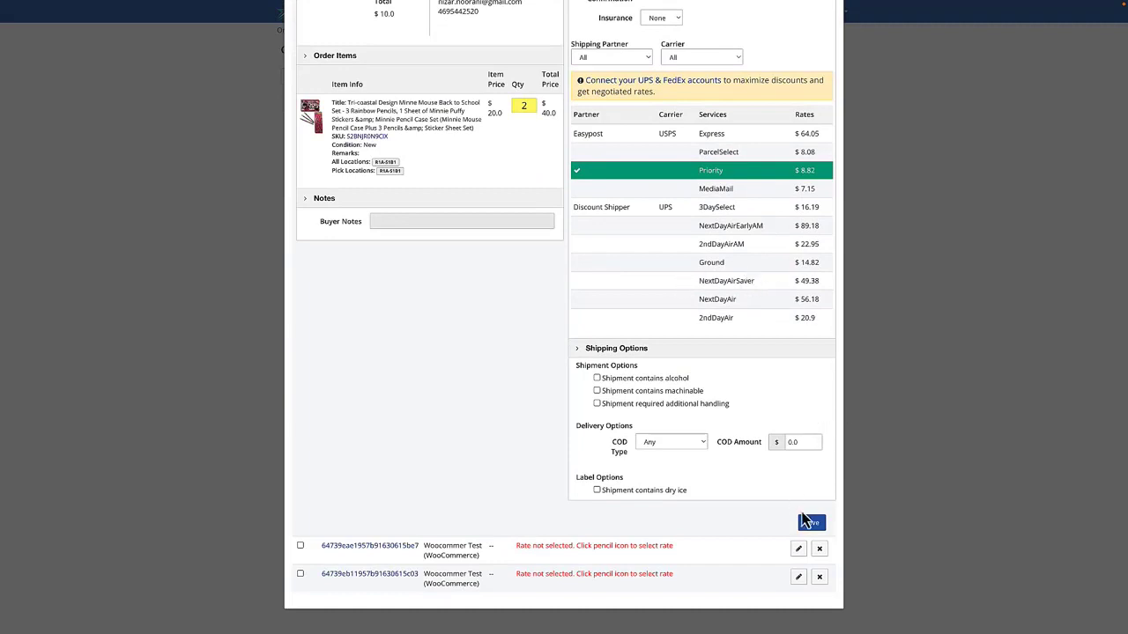
pyautogui.click(809, 525)
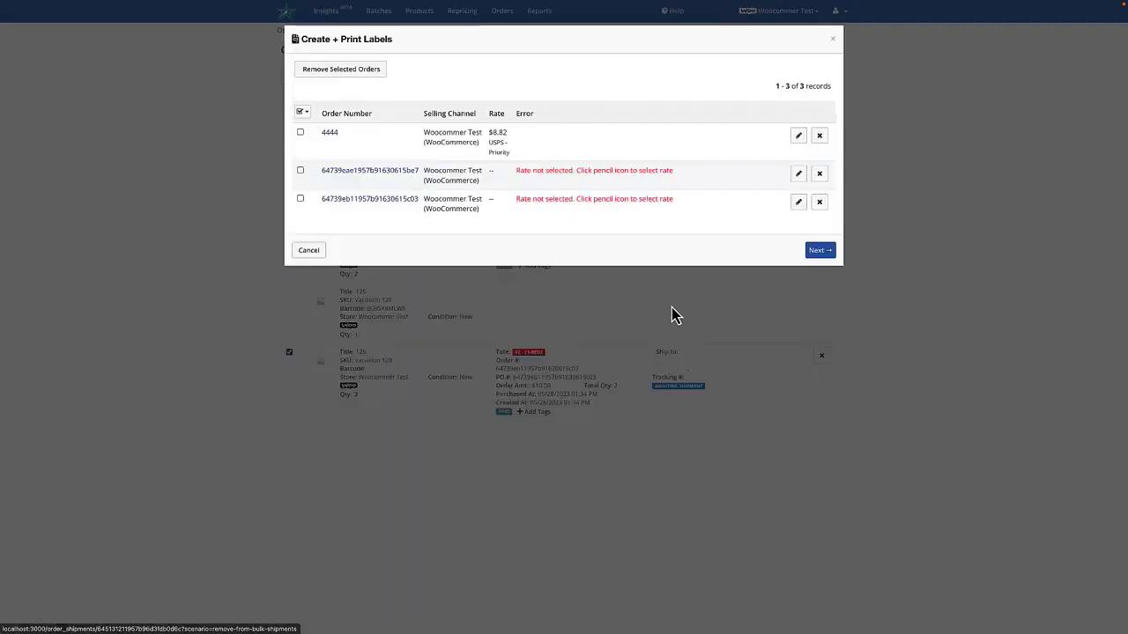
# Step: Open the second order's shipping details, check its recipient address and shipping options, and save it
pyautogui.click(799, 174)
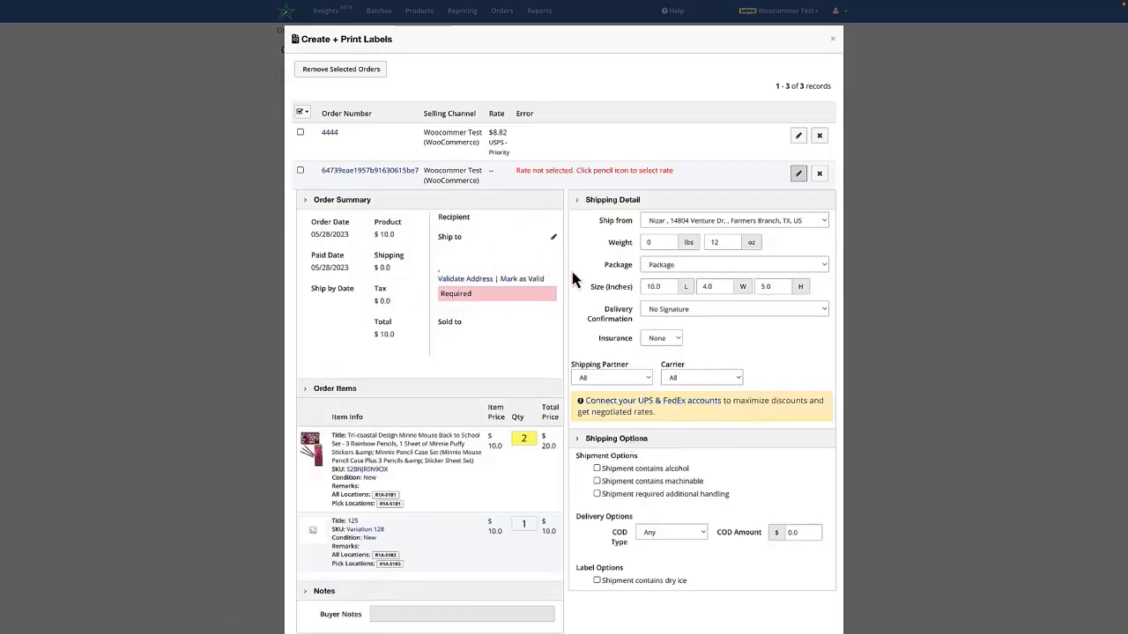
pyautogui.scroll(-1, 678, 328)
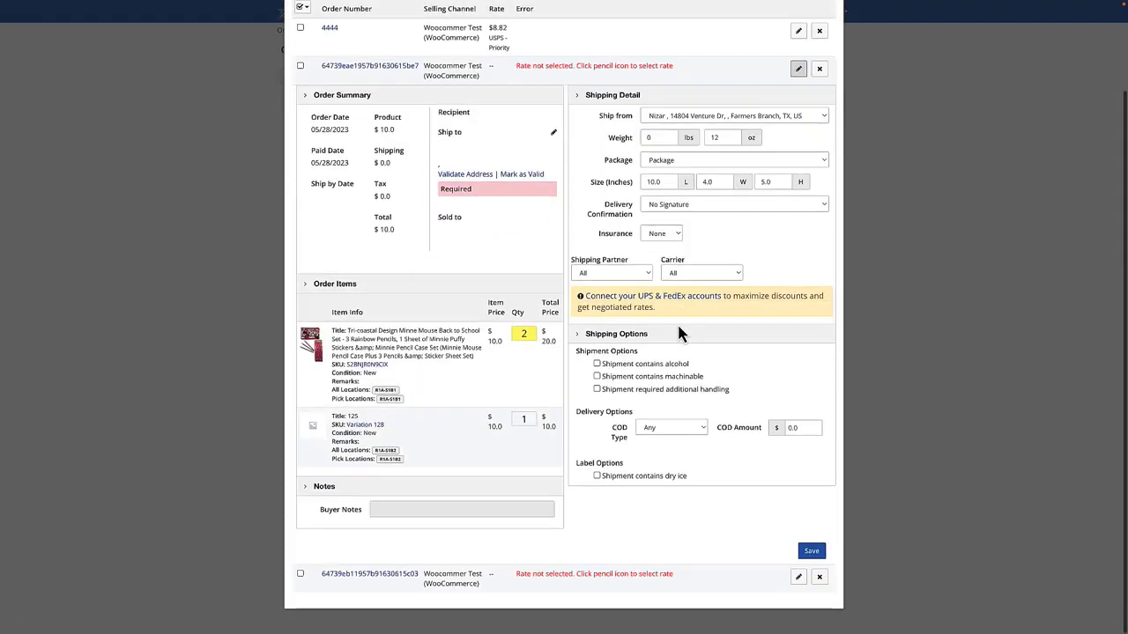
pyautogui.click(811, 551)
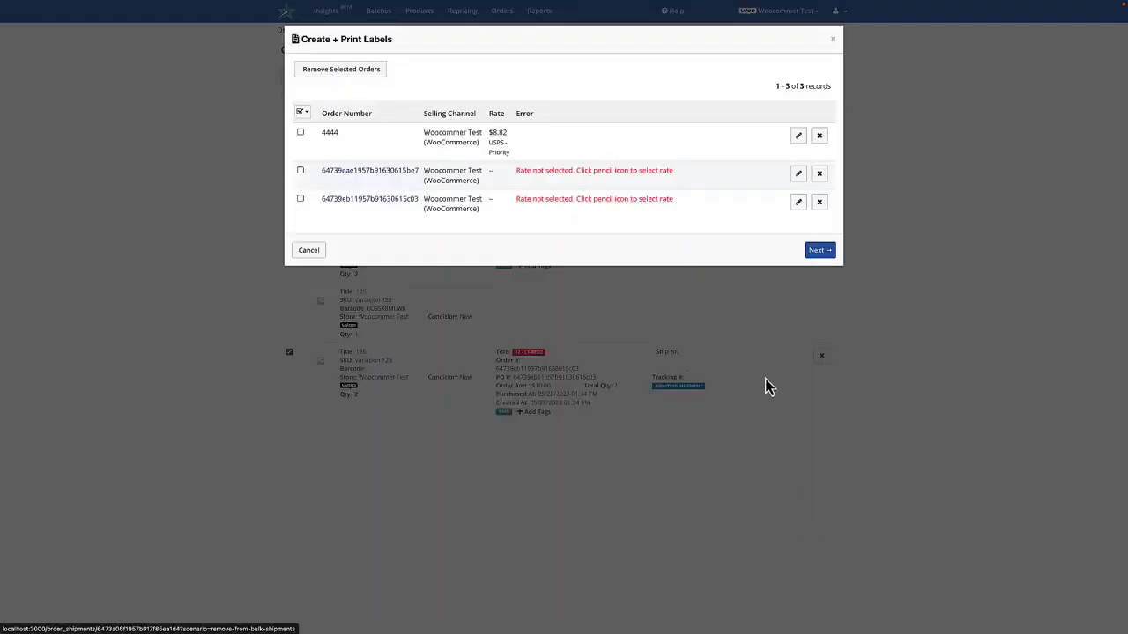
# Step: Check the label summary for the selected orders, close it without creating labels, and return to the pick set
pyautogui.click(817, 251)
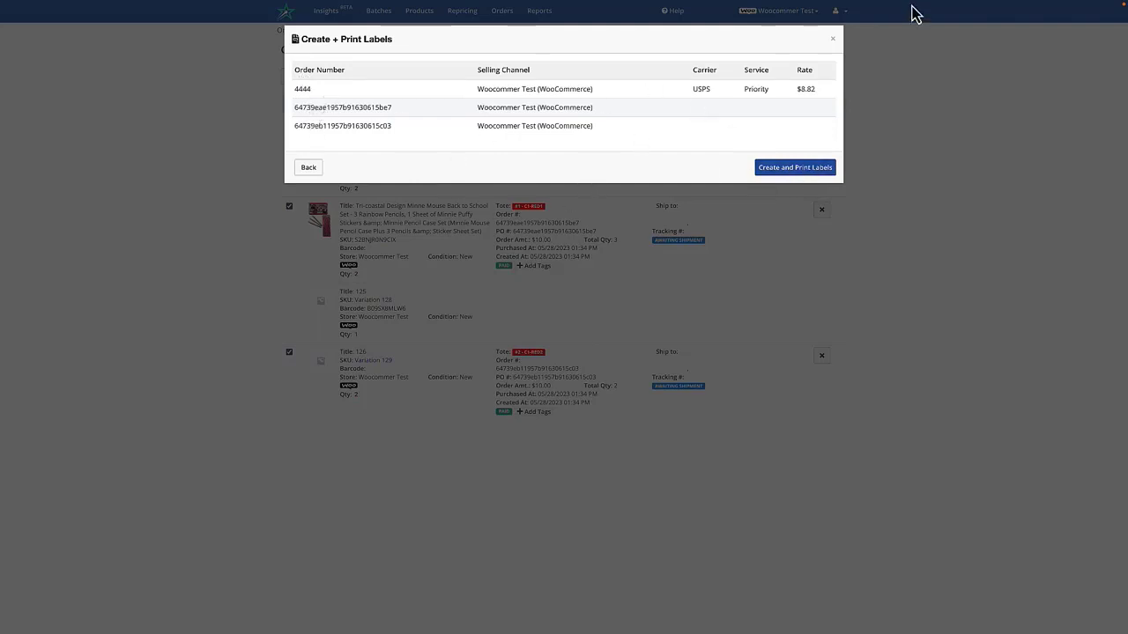
pyautogui.click(832, 40)
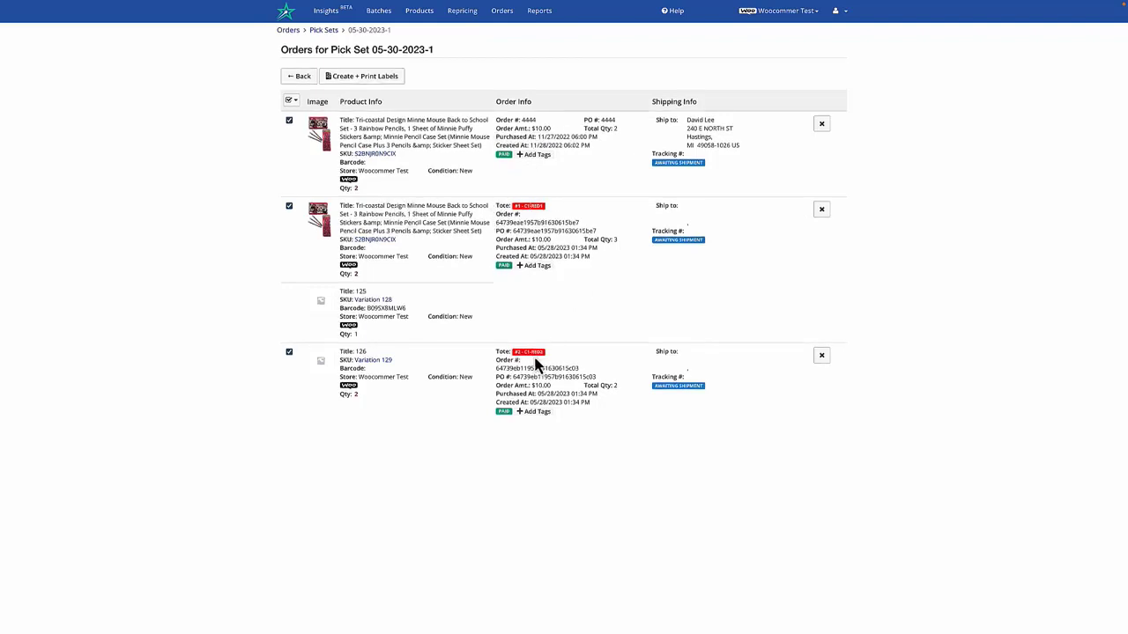
pyautogui.click(296, 76)
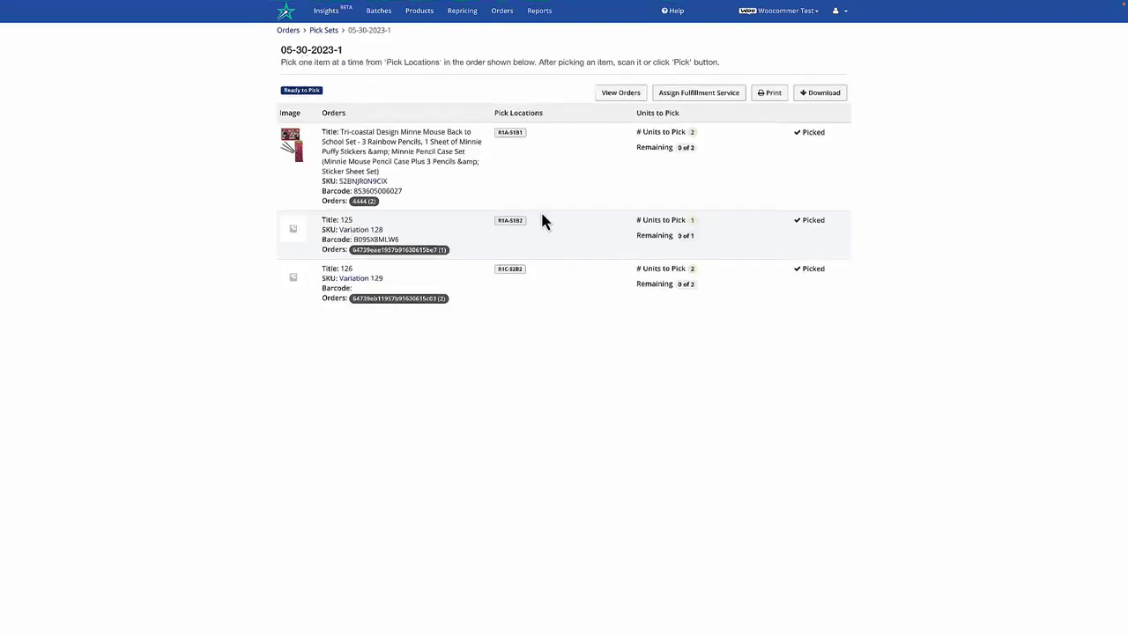
# Step: Go to the pick sets through the orders page and open pick set 05-30-2023-2 to check its pick locations
pyautogui.click(321, 37)
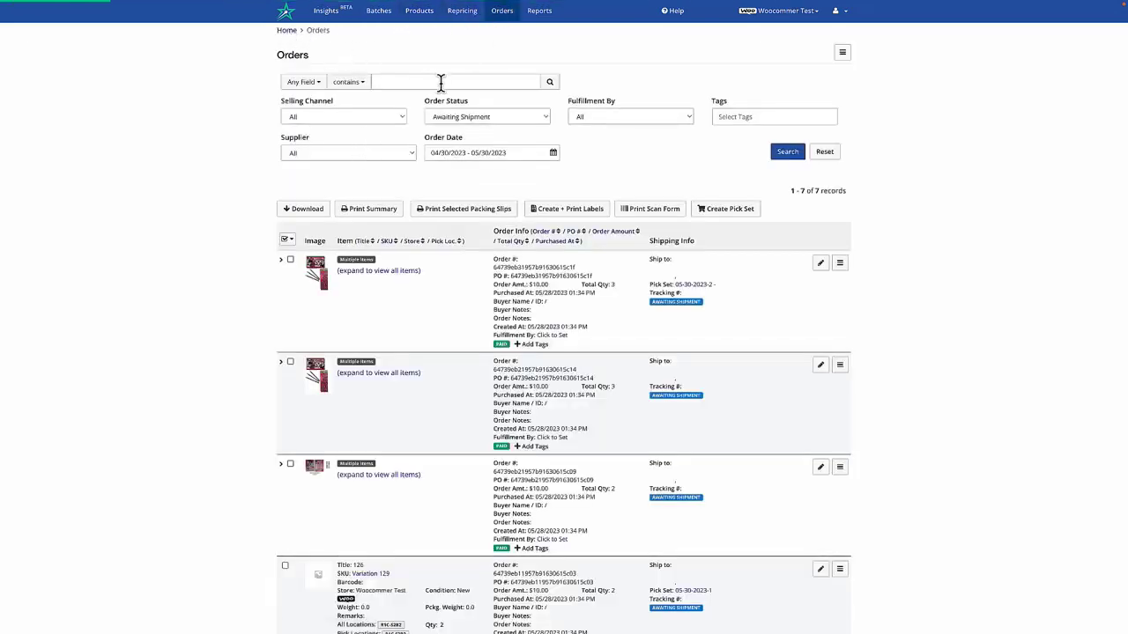
pyautogui.click(842, 52)
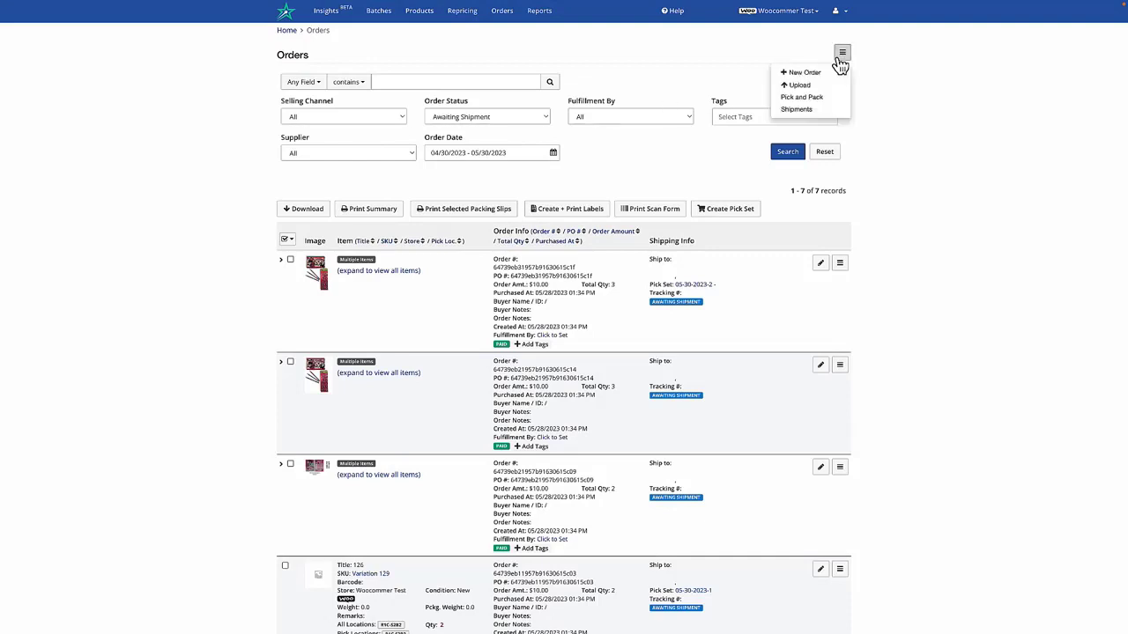
pyautogui.click(833, 98)
pyautogui.click(401, 159)
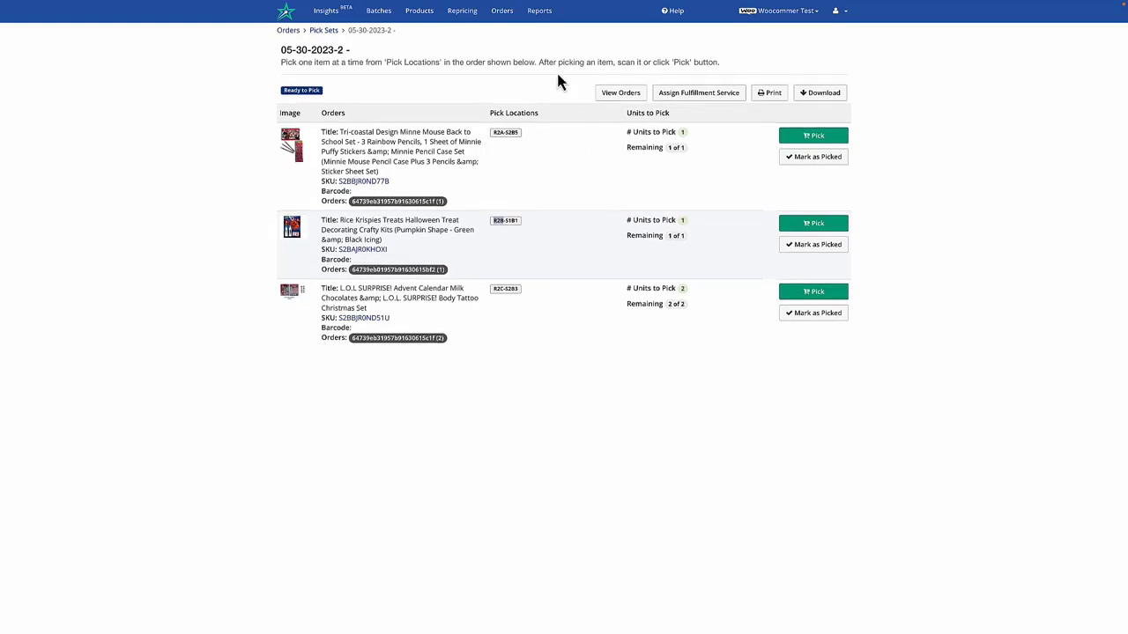
# Step: Look through the orders awaiting shipment, recheck pick set 05-30-2023-2 and return to the list of pick sets
pyautogui.click(494, 22)
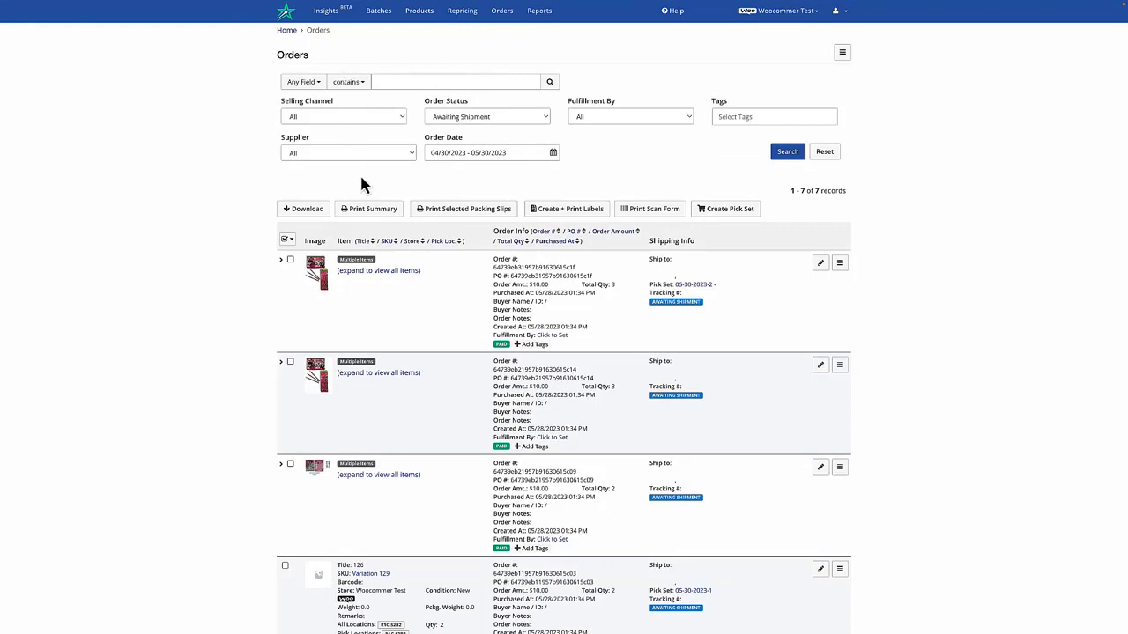
pyautogui.scroll(-2, 359, 182)
pyautogui.scroll(2, 475, 177)
pyautogui.click(843, 52)
pyautogui.click(819, 97)
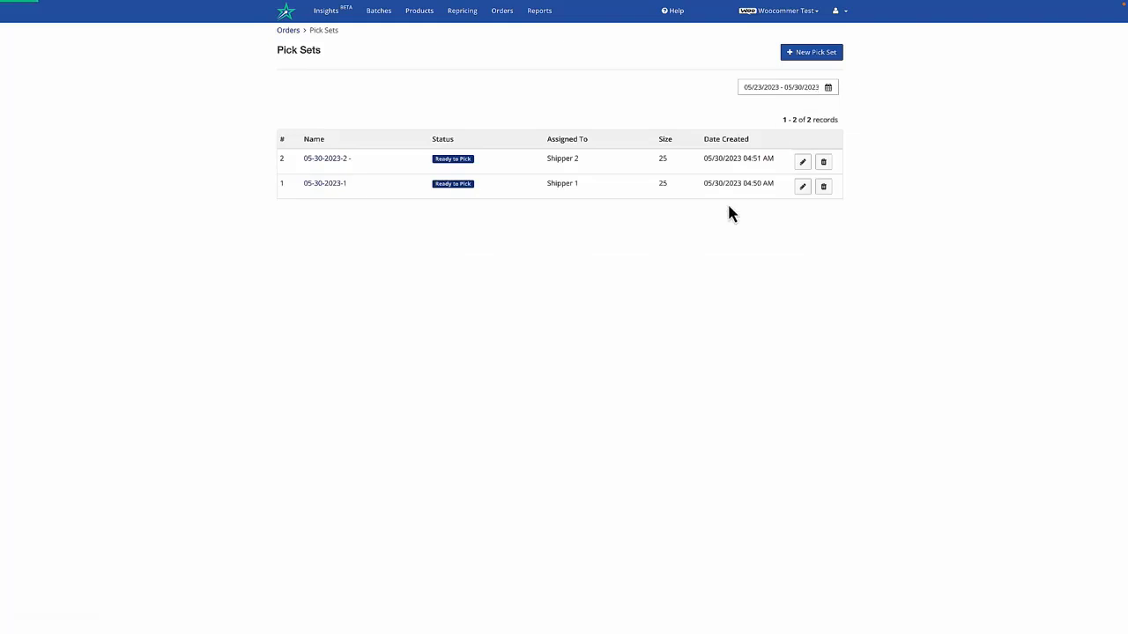
pyautogui.click(324, 160)
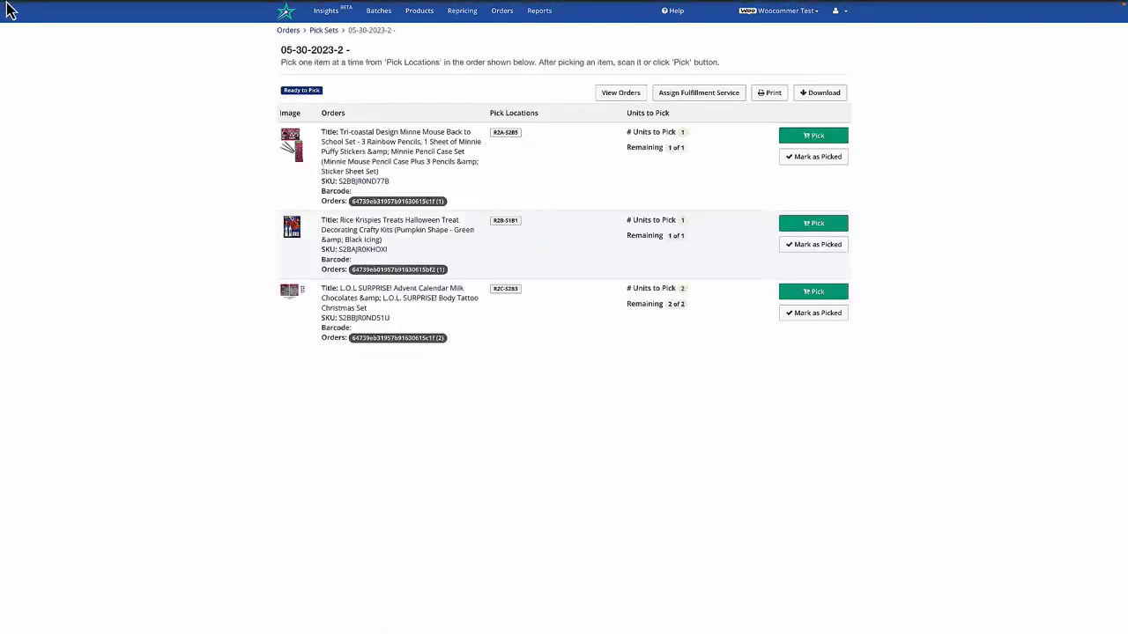
pyautogui.click(323, 32)
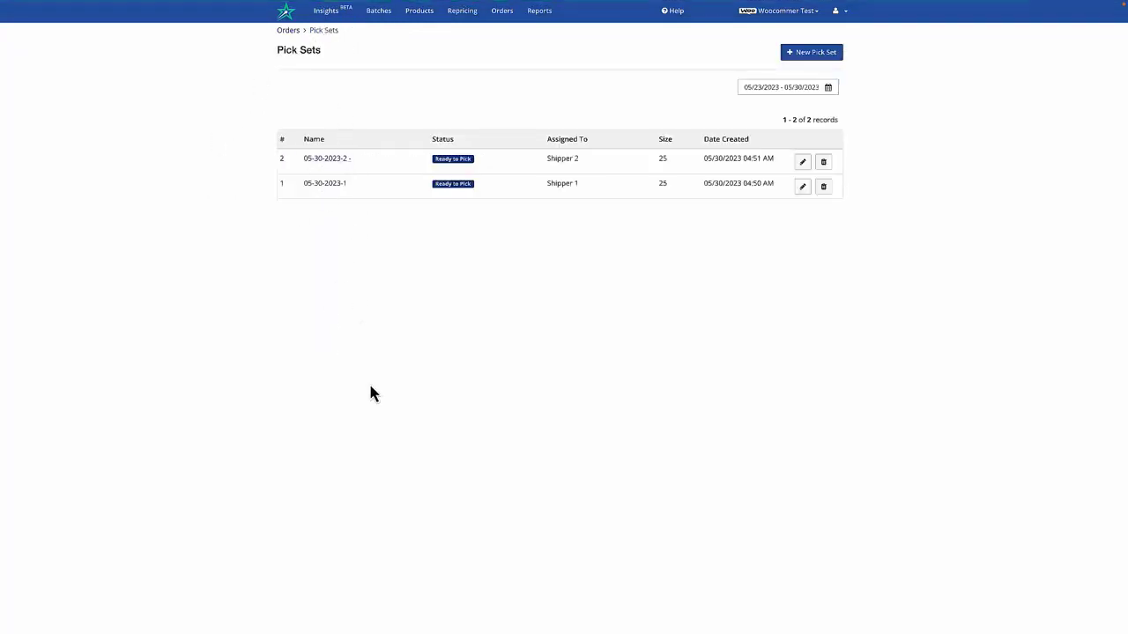
# Step: Start a new pick set and assign it to Shipper 2
pyautogui.click(798, 55)
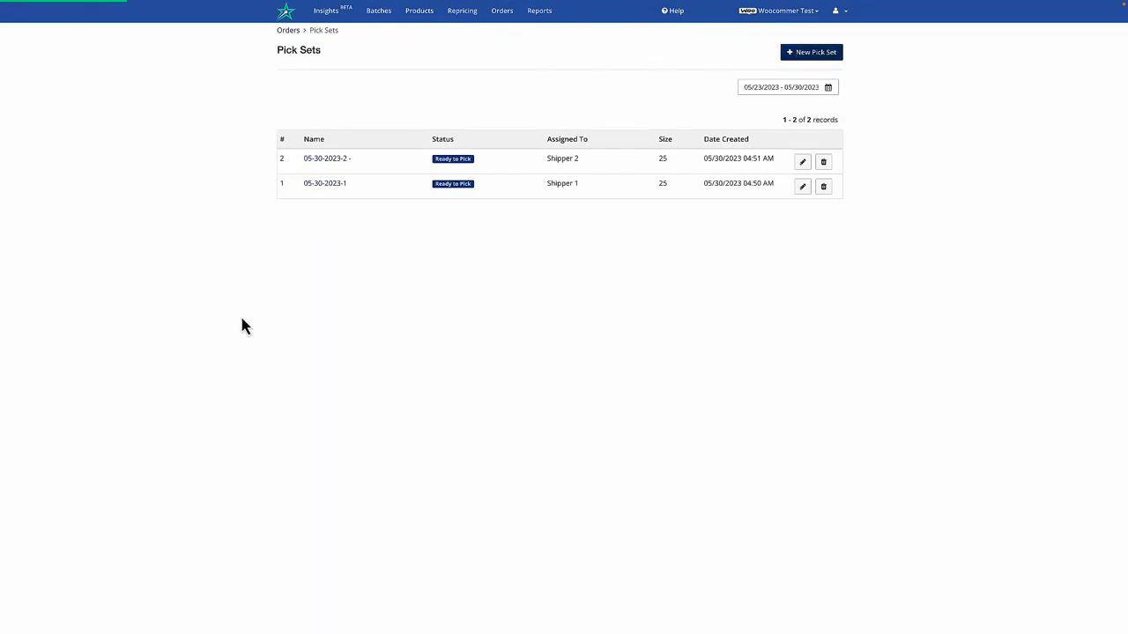
pyautogui.click(380, 226)
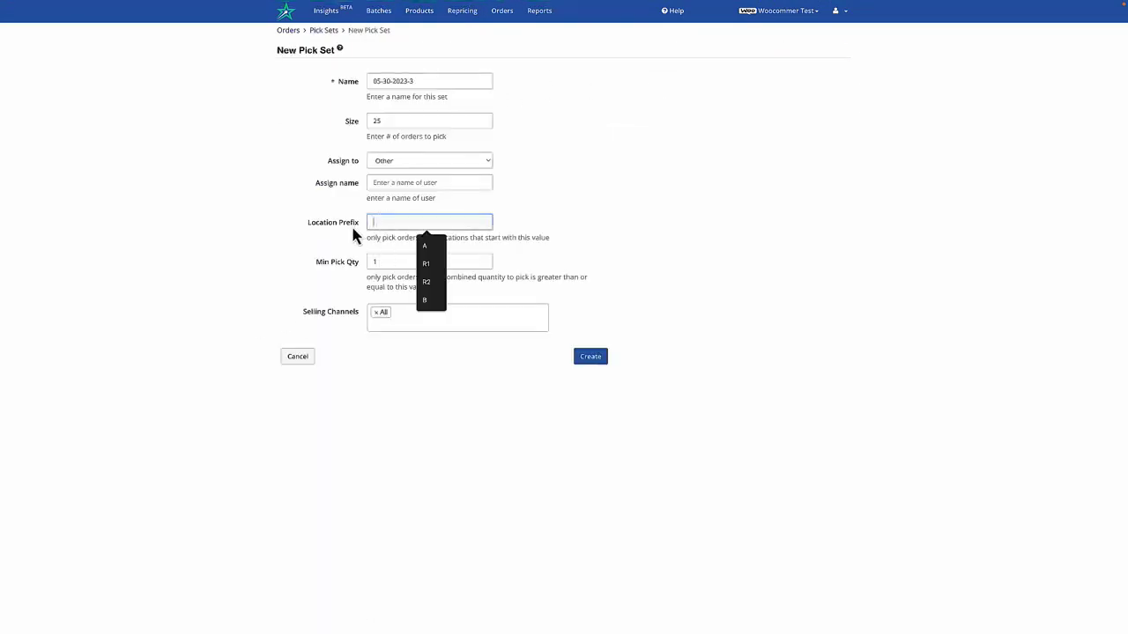
pyautogui.click(574, 219)
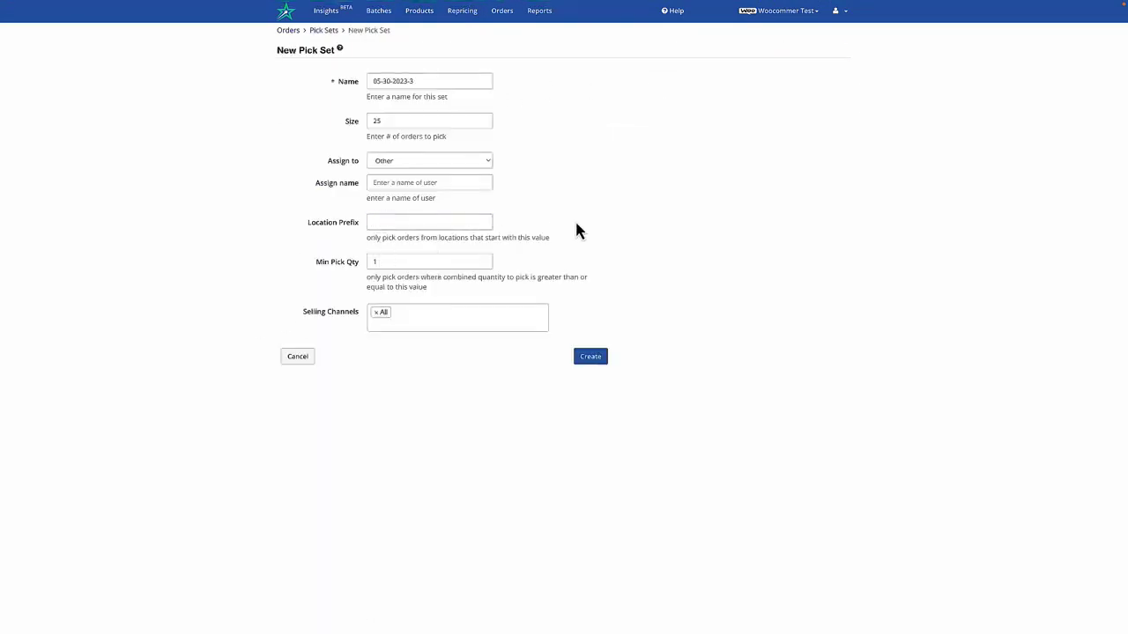
pyautogui.click(441, 187)
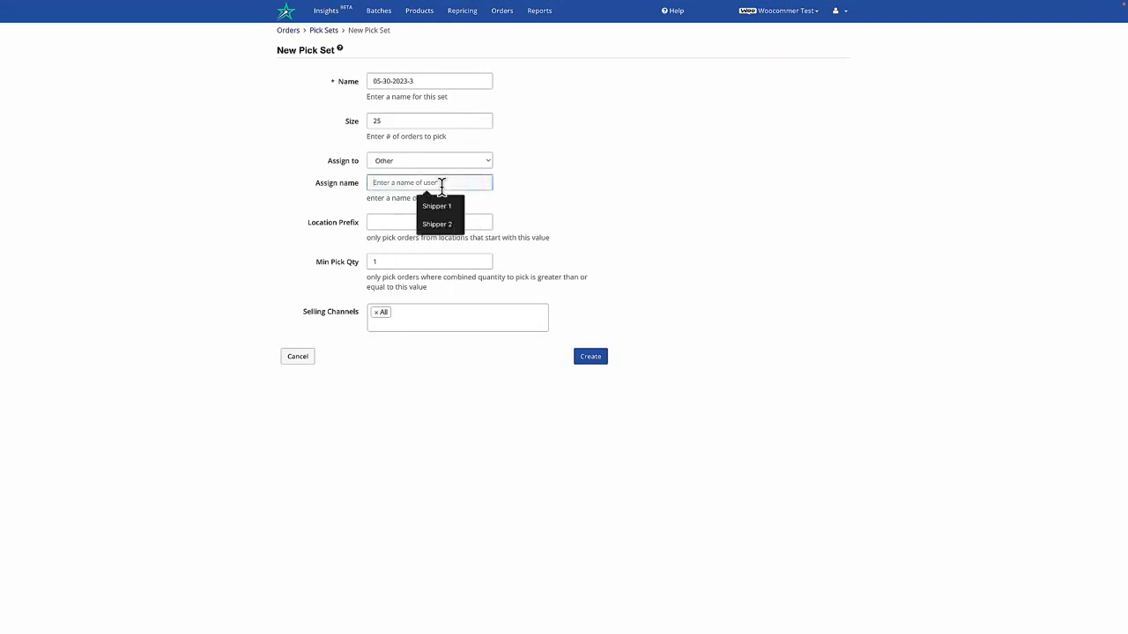
pyautogui.write('Shipper 2')
pyautogui.click(671, 187)
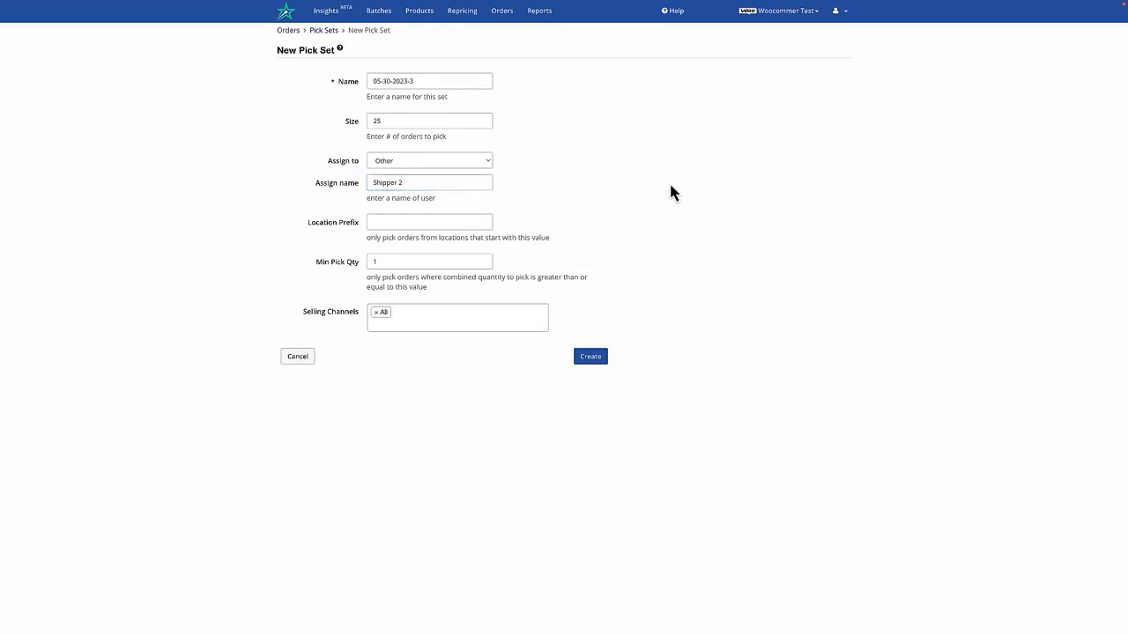
# Step: Create the pick set with a blank location prefix and a size of 25 orders, and open it from the list
pyautogui.click(371, 222)
pyautogui.click(602, 214)
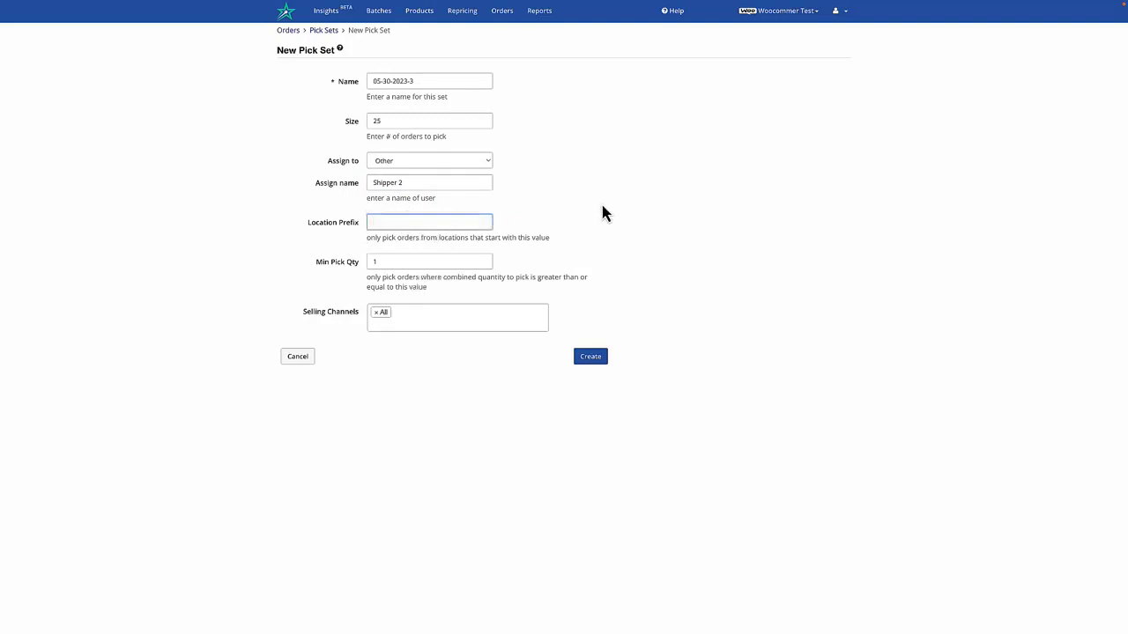
pyautogui.click(372, 223)
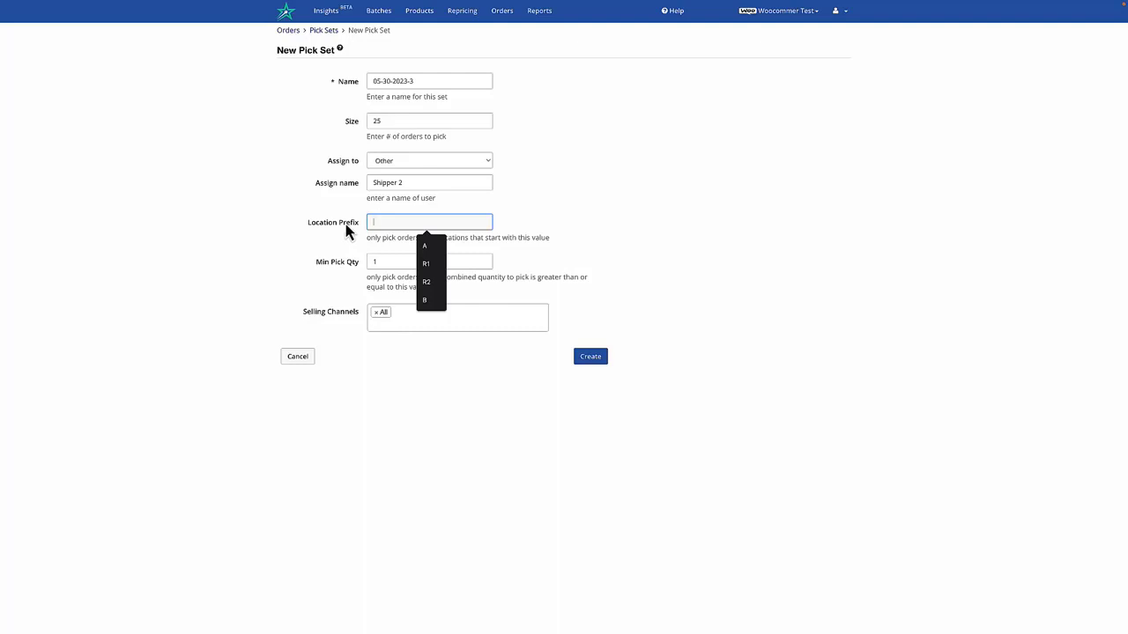
pyautogui.click(674, 218)
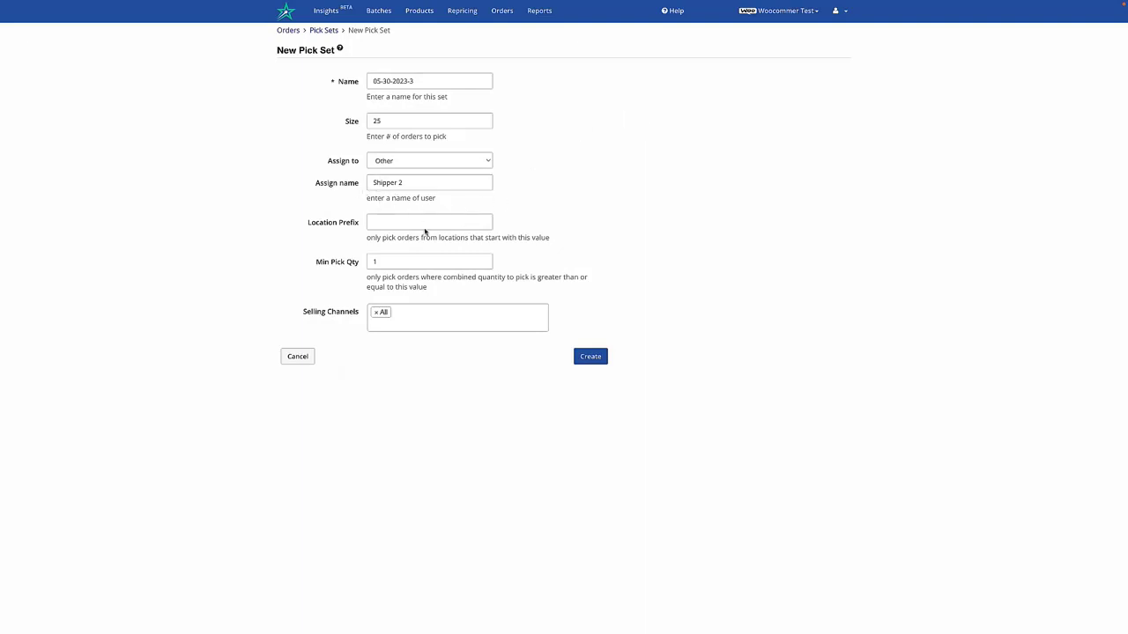
pyautogui.click(356, 230)
pyautogui.click(391, 120)
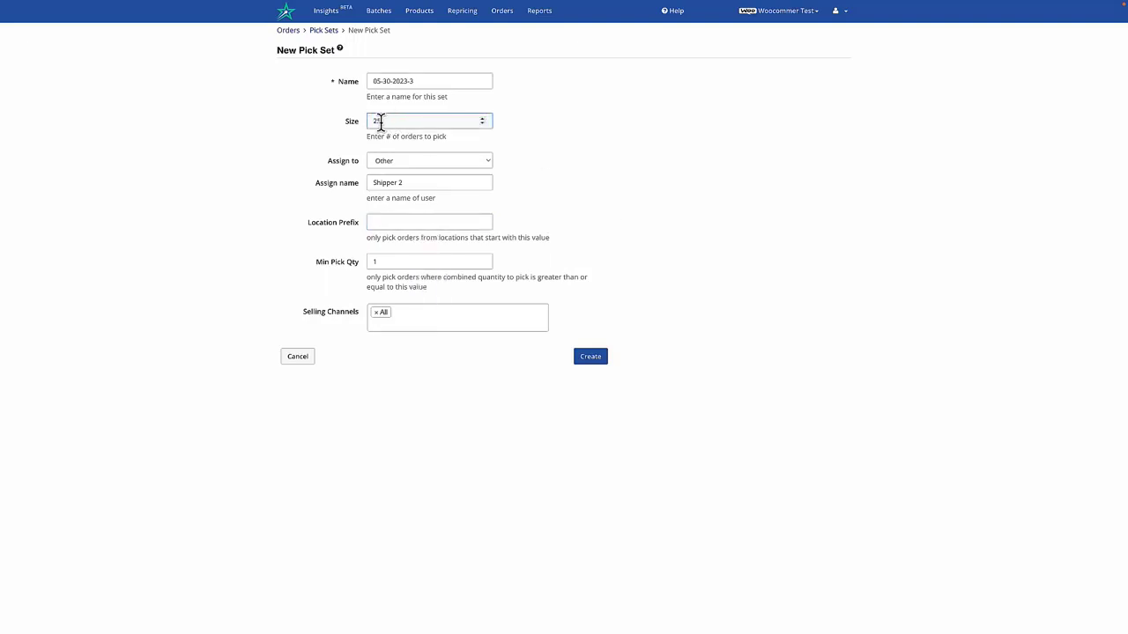
pyautogui.click(592, 358)
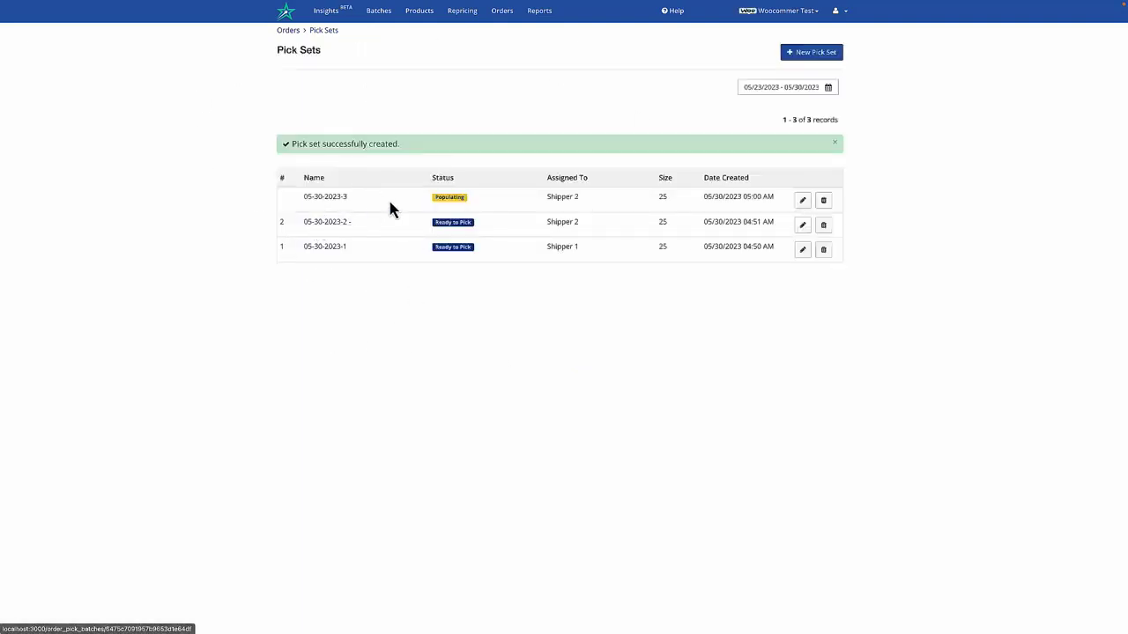
pyautogui.click(336, 201)
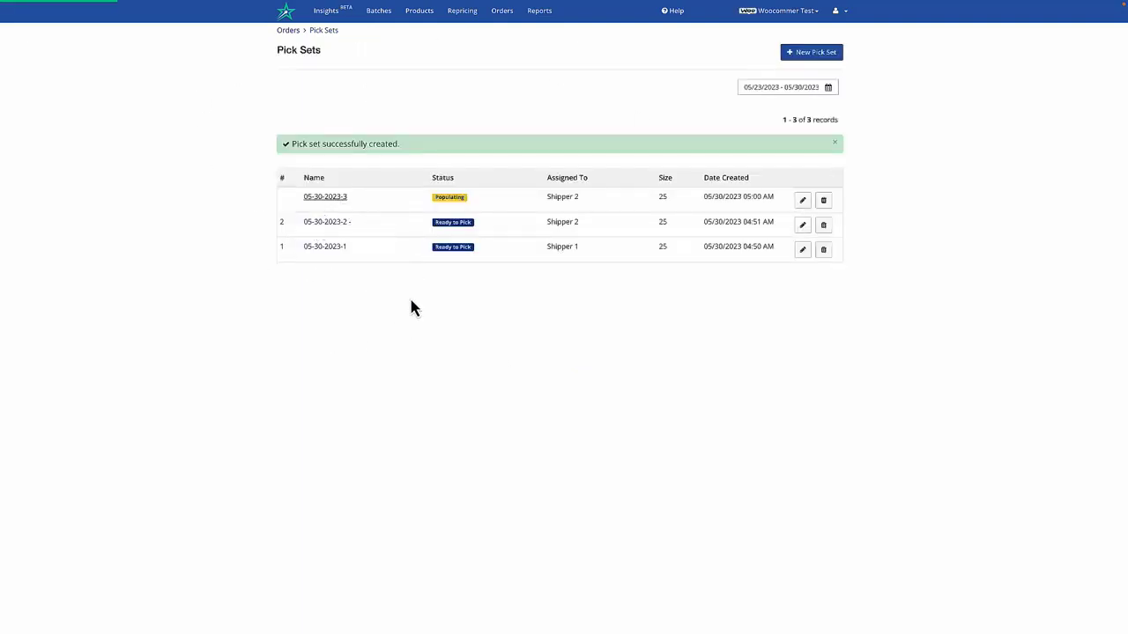